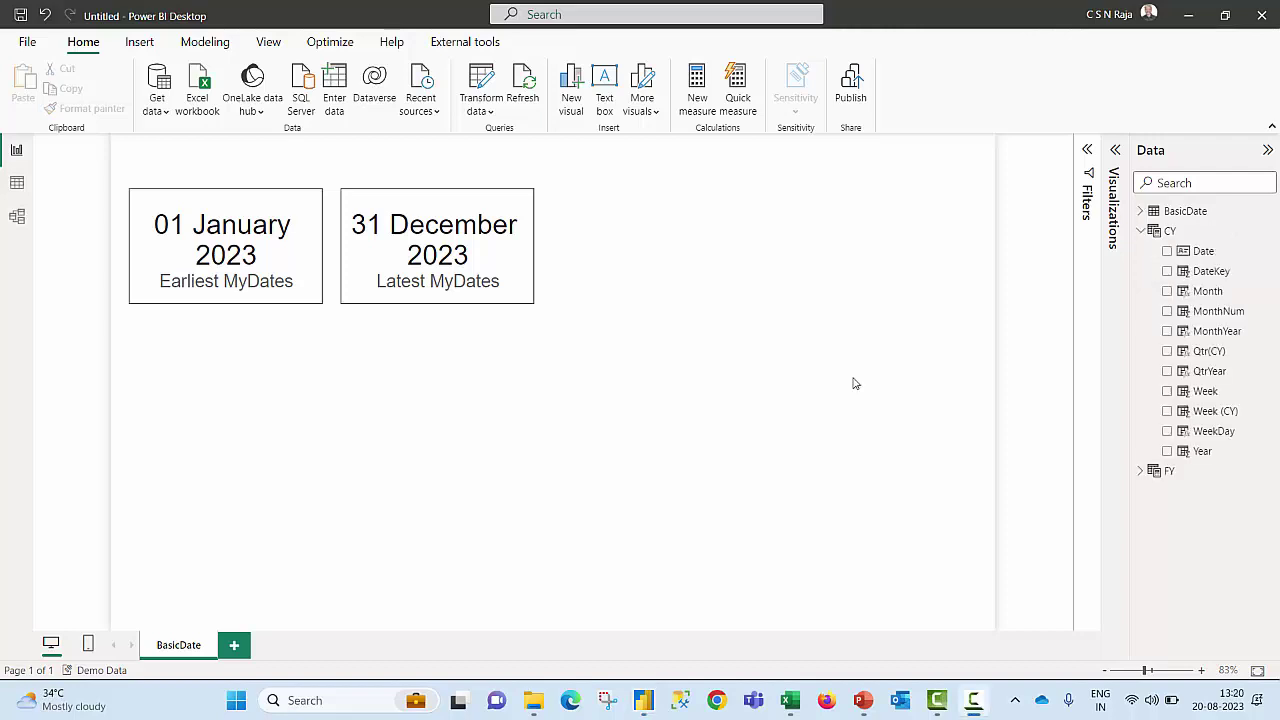
Compare CY's CALENDARAUTO() formula with the FY table's CALENDARAUTO(3) definition
left_click(1201, 251)
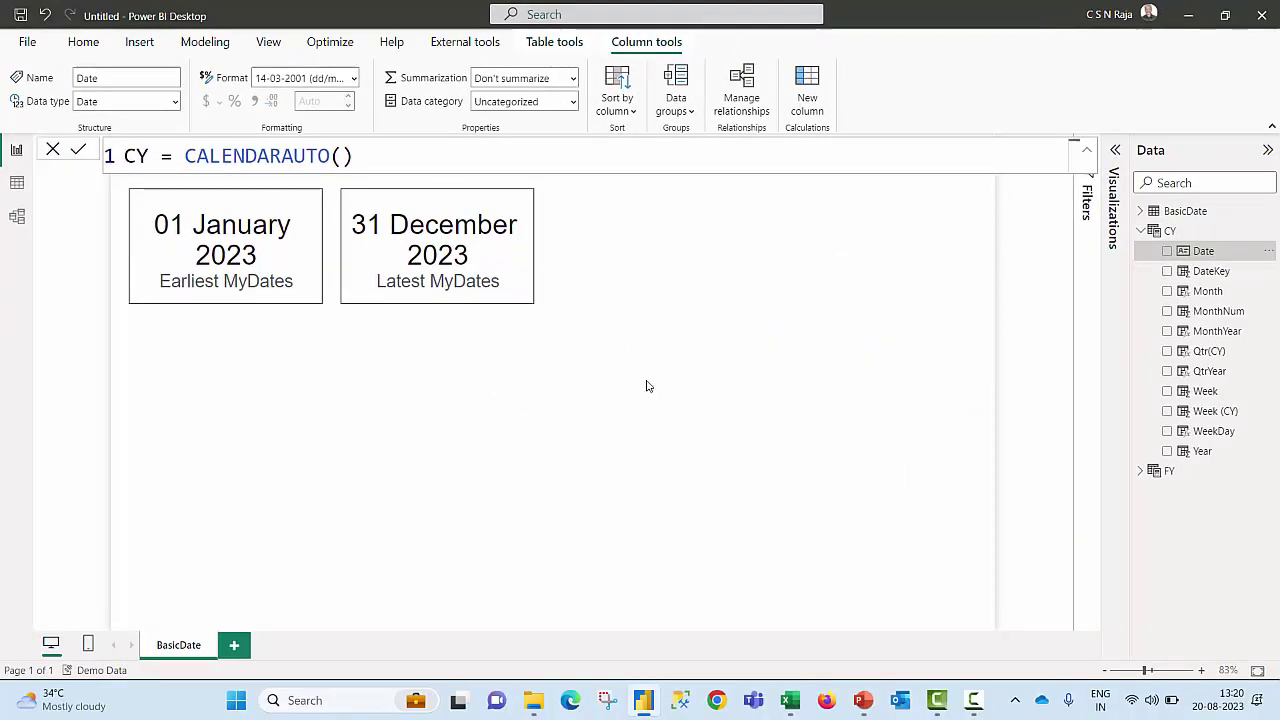
left_click(1141, 471)
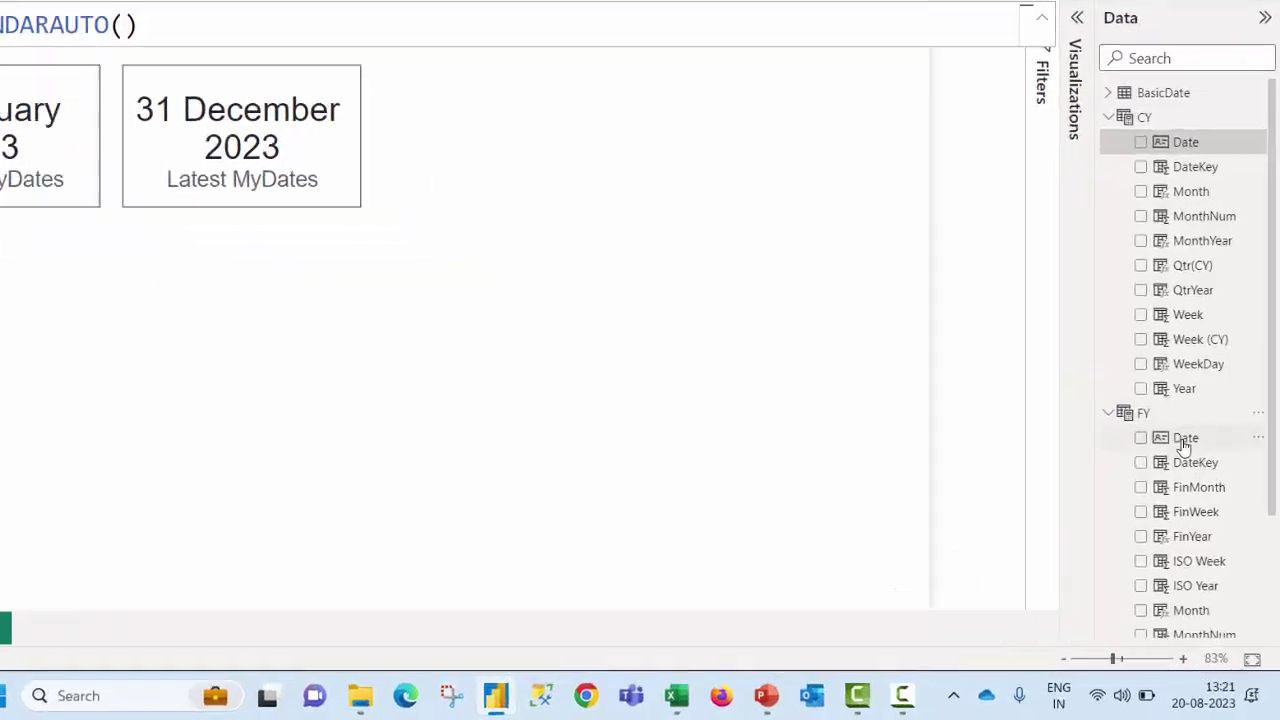
left_click(1184, 440)
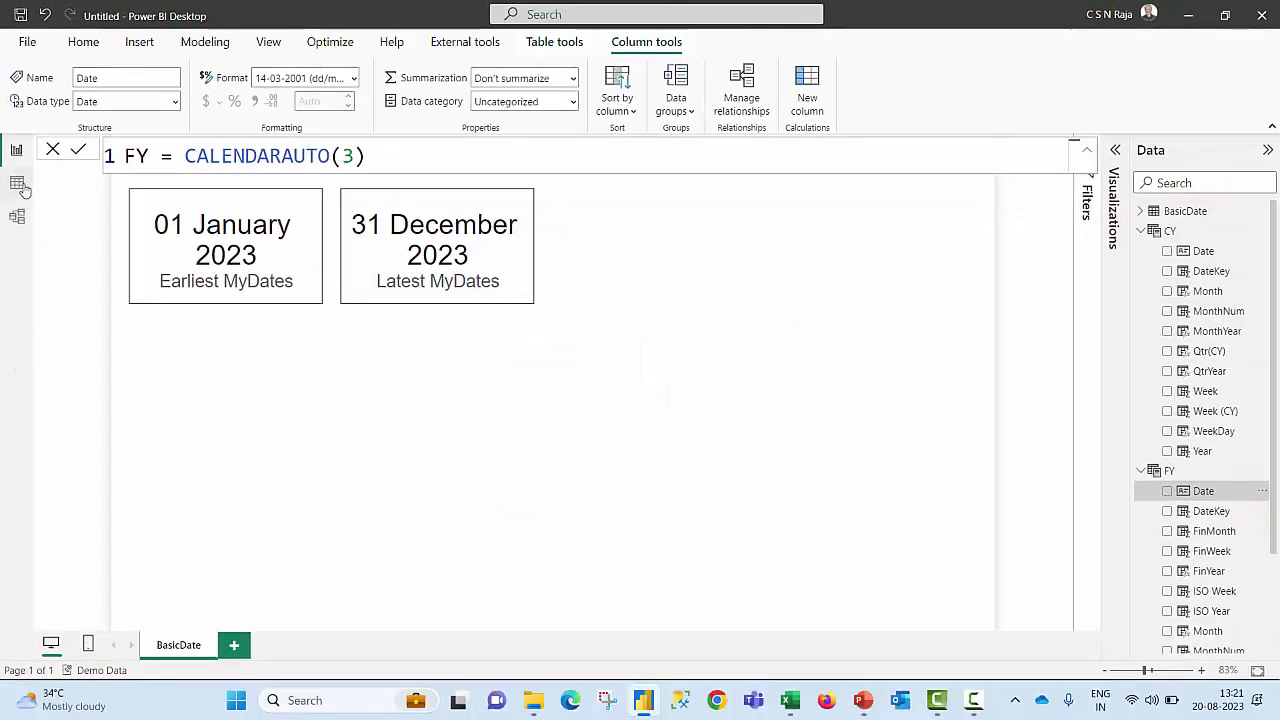
In Table view, review the CY table's MonthNum, Month and Week column formulas
left_click(39, 420)
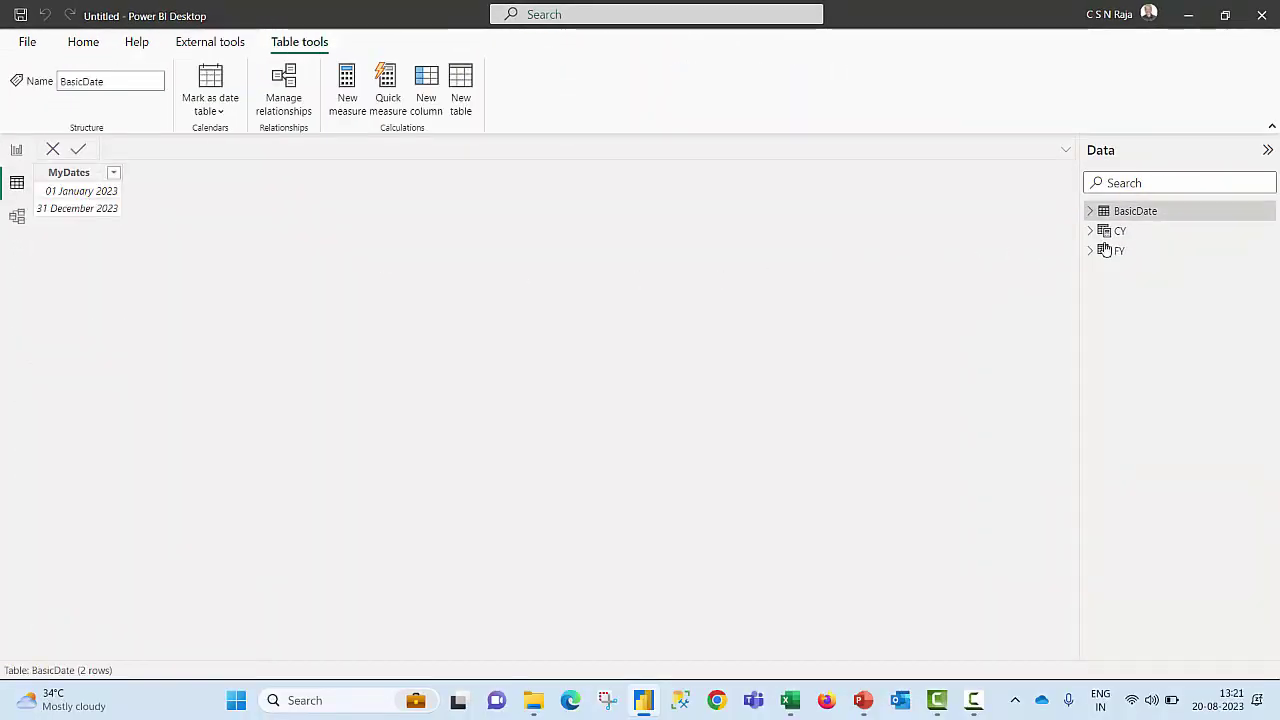
left_click(1100, 236)
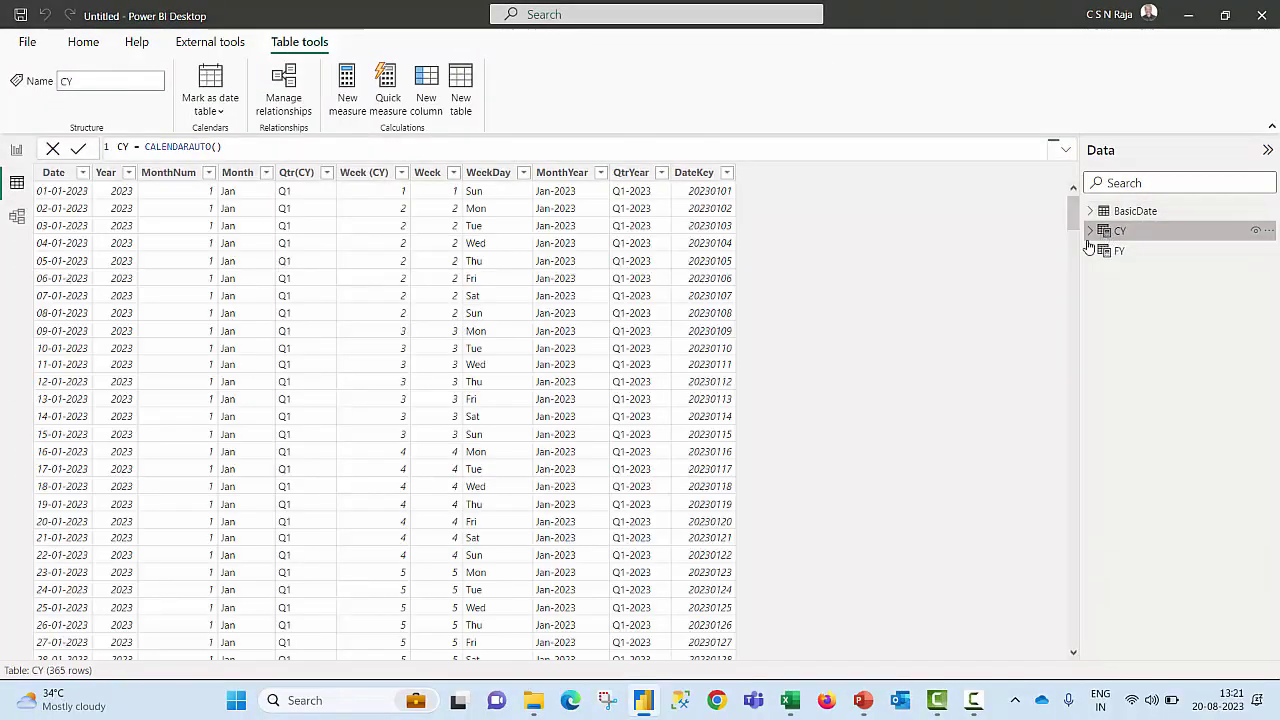
left_click(166, 176)
left_click(238, 180)
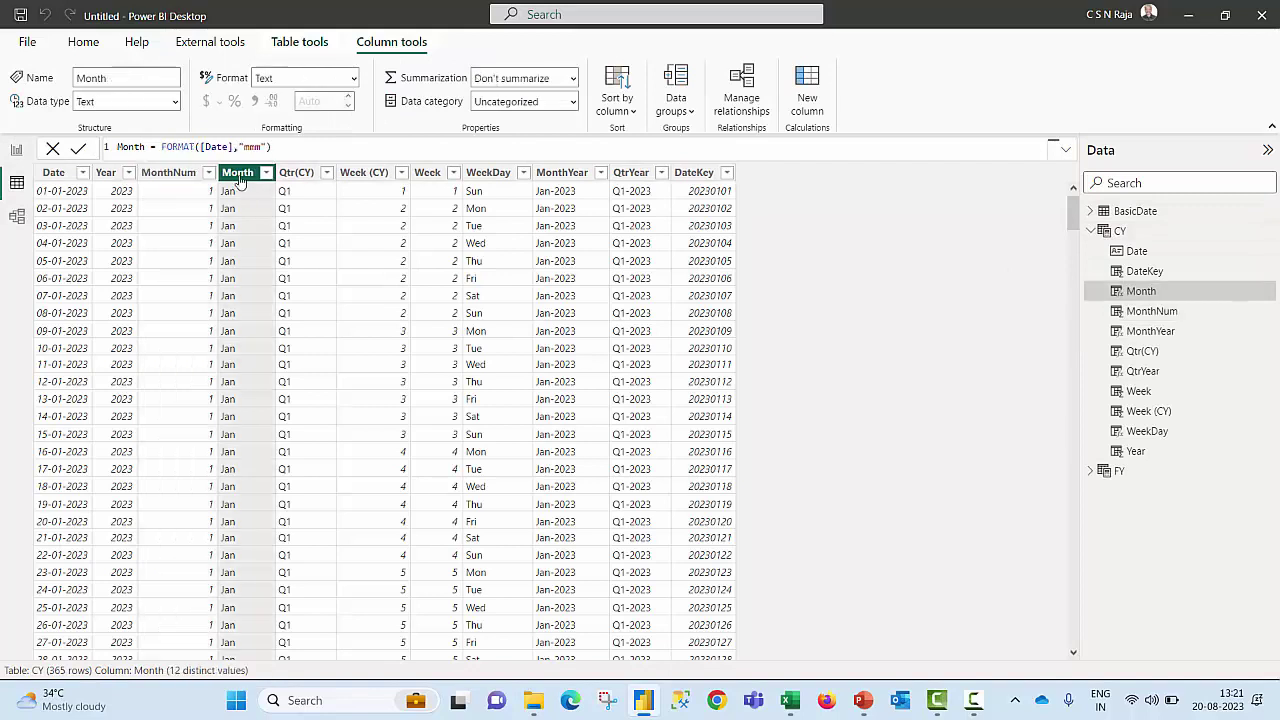
left_click(373, 180)
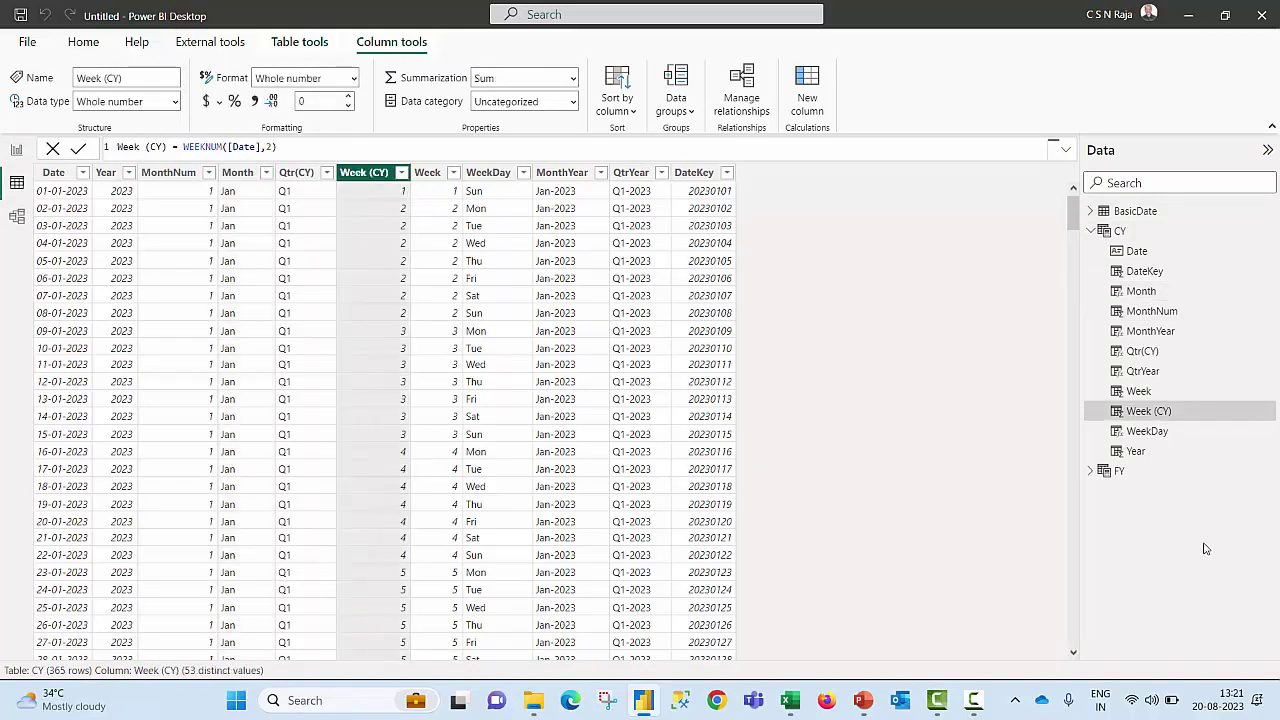
Display the FY table's rows and inspect its FinYear column formula
left_click(1090, 471)
left_click(1119, 471)
left_click(1142, 571)
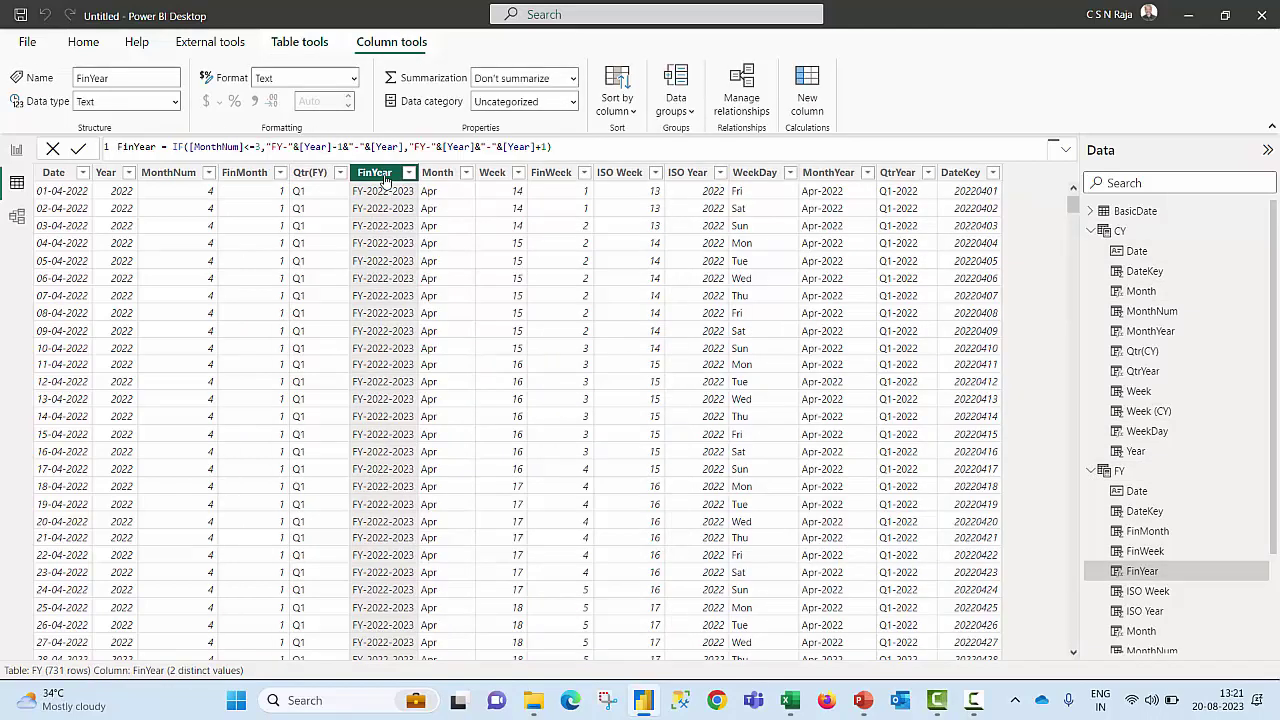
scroll(614, 150, "up", 3)
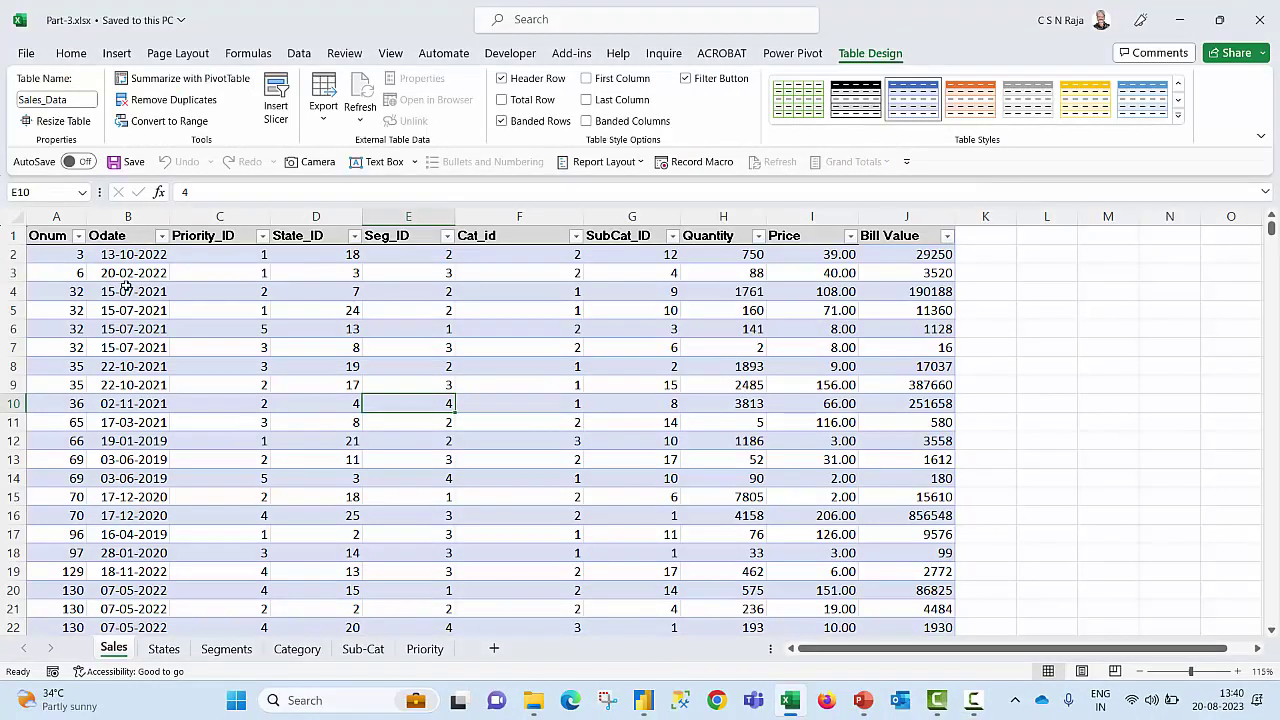
In Excel, check Sales_Data's Odate column, then look over the States and Segments sheets
left_click(124, 242)
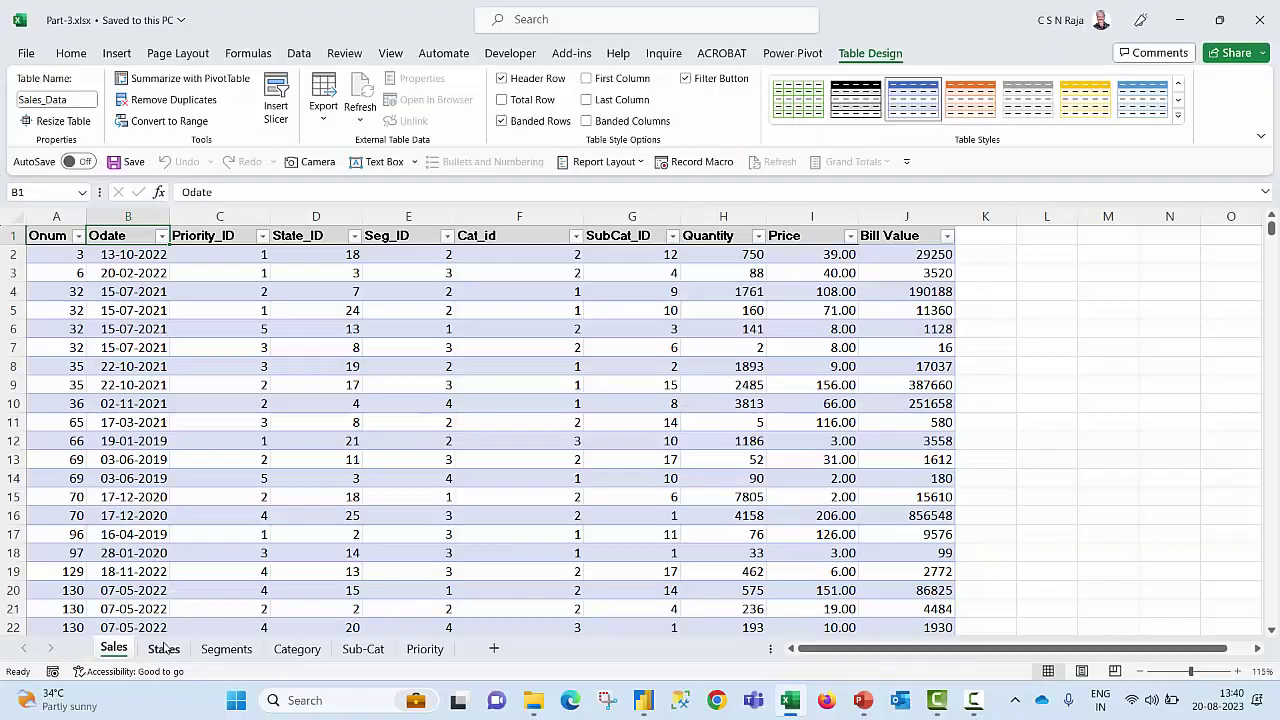
left_click(164, 649)
left_click(177, 521)
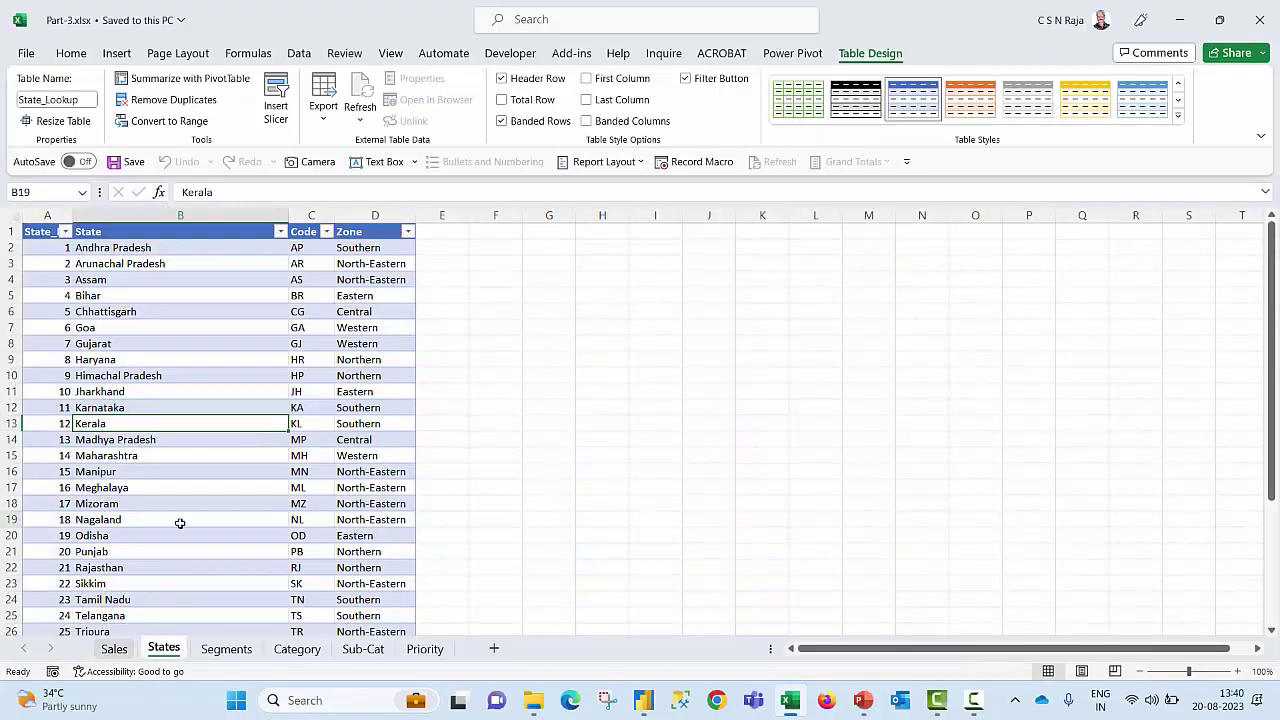
left_click(224, 650)
Back in Power BI Desktop, delete the BasicDate table from the model and confirm
left_click(643, 700)
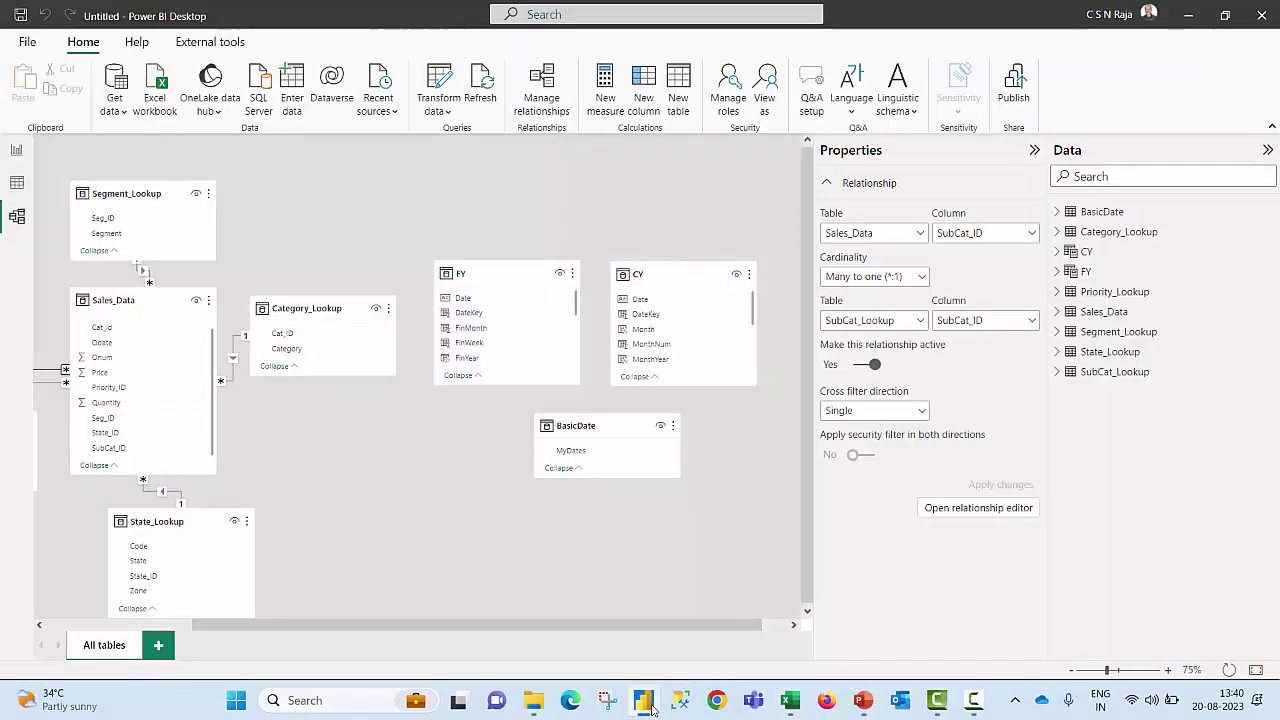
left_click_drag(412, 623, 469, 623)
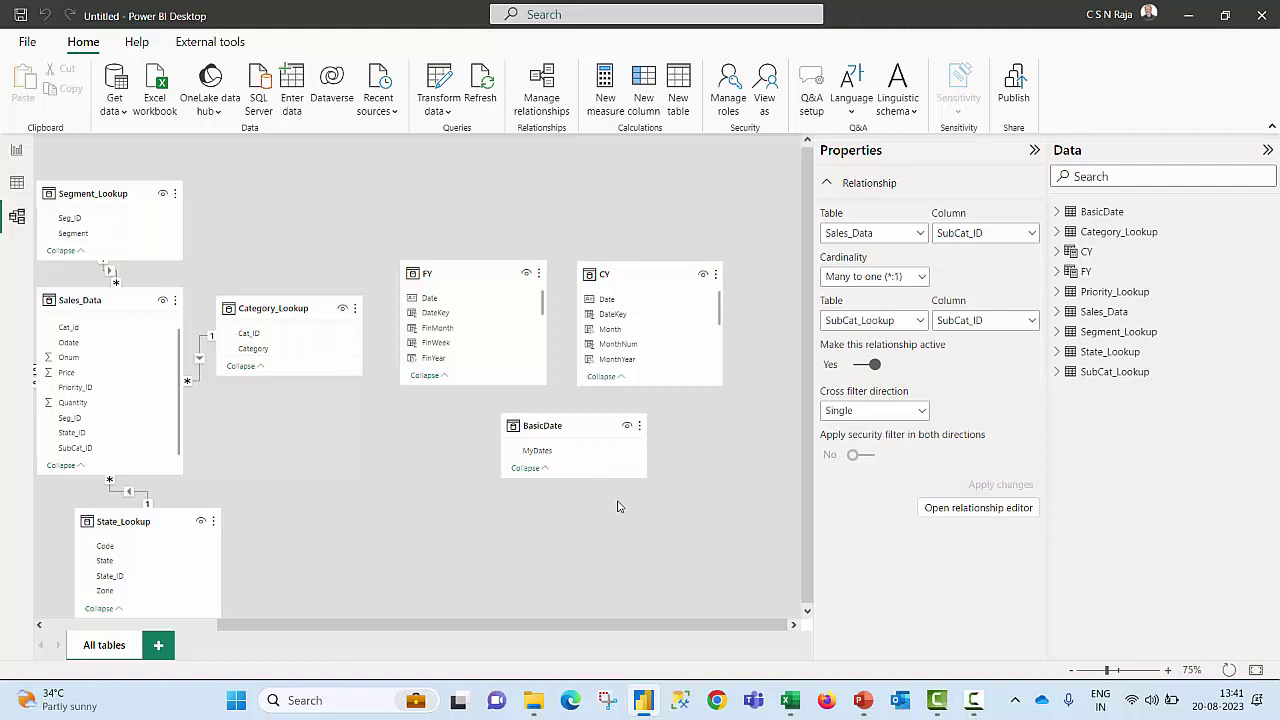
left_click(576, 427)
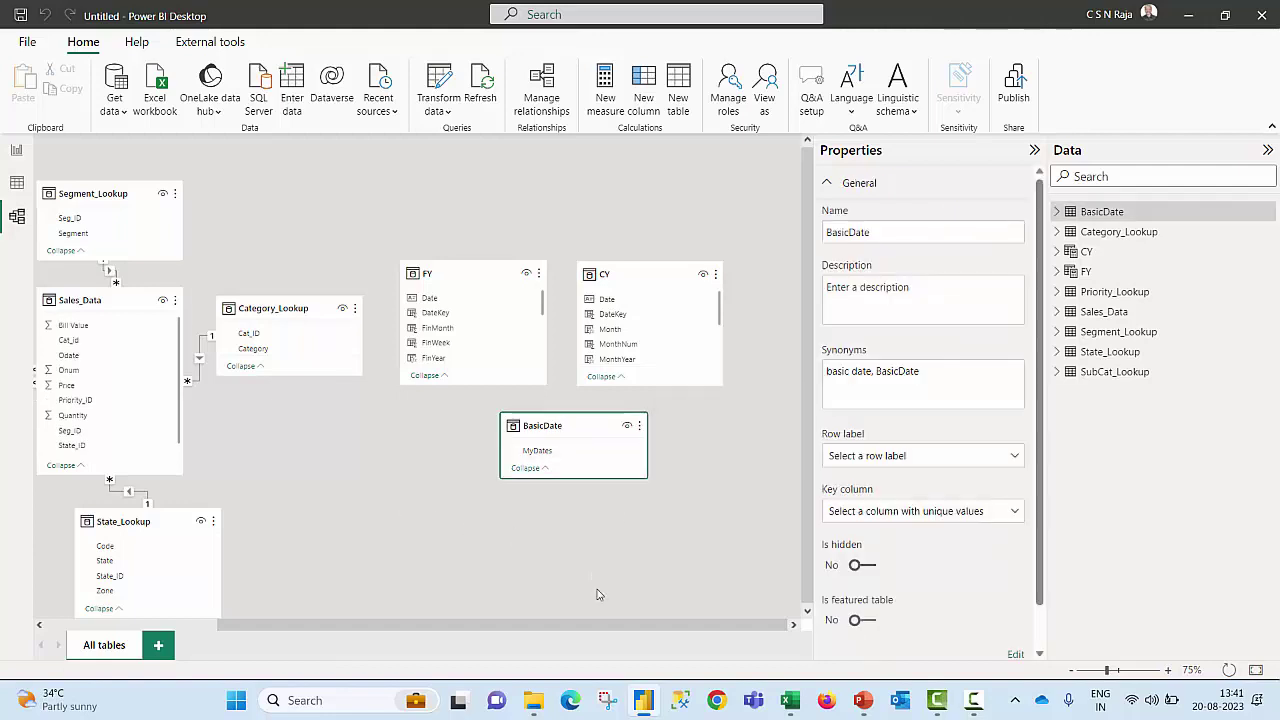
key("Delete")
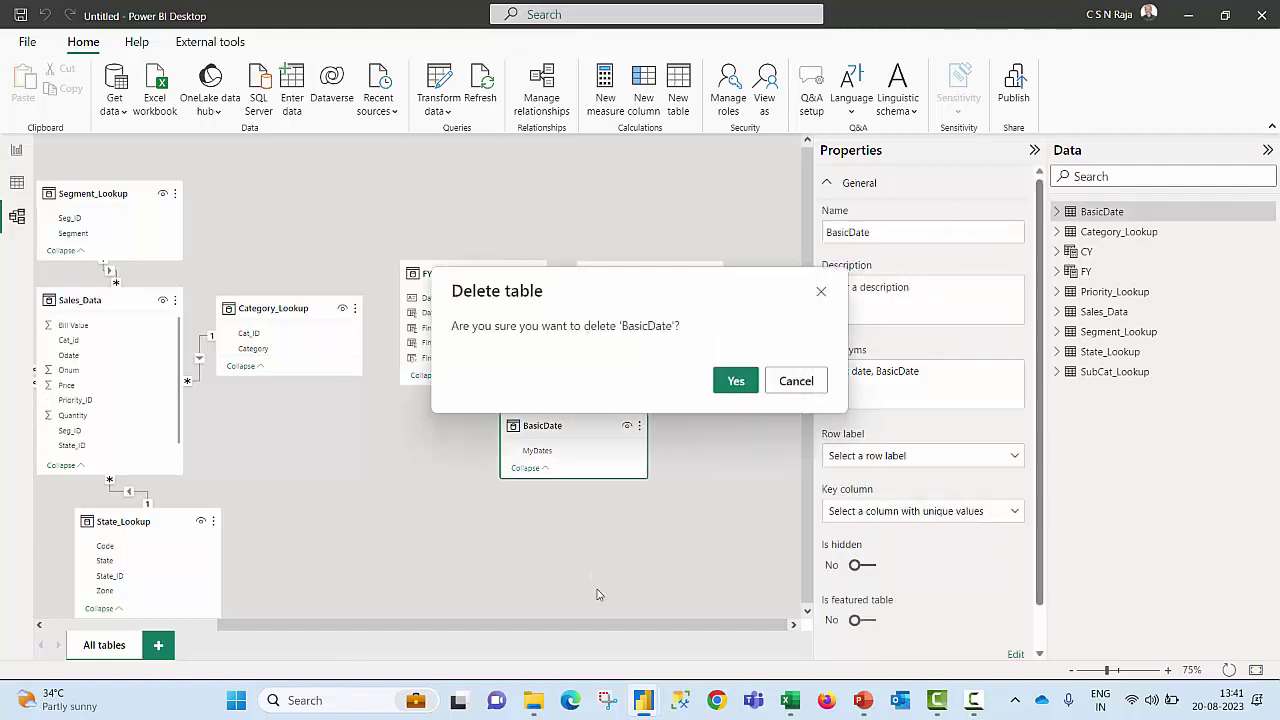
key("Return")
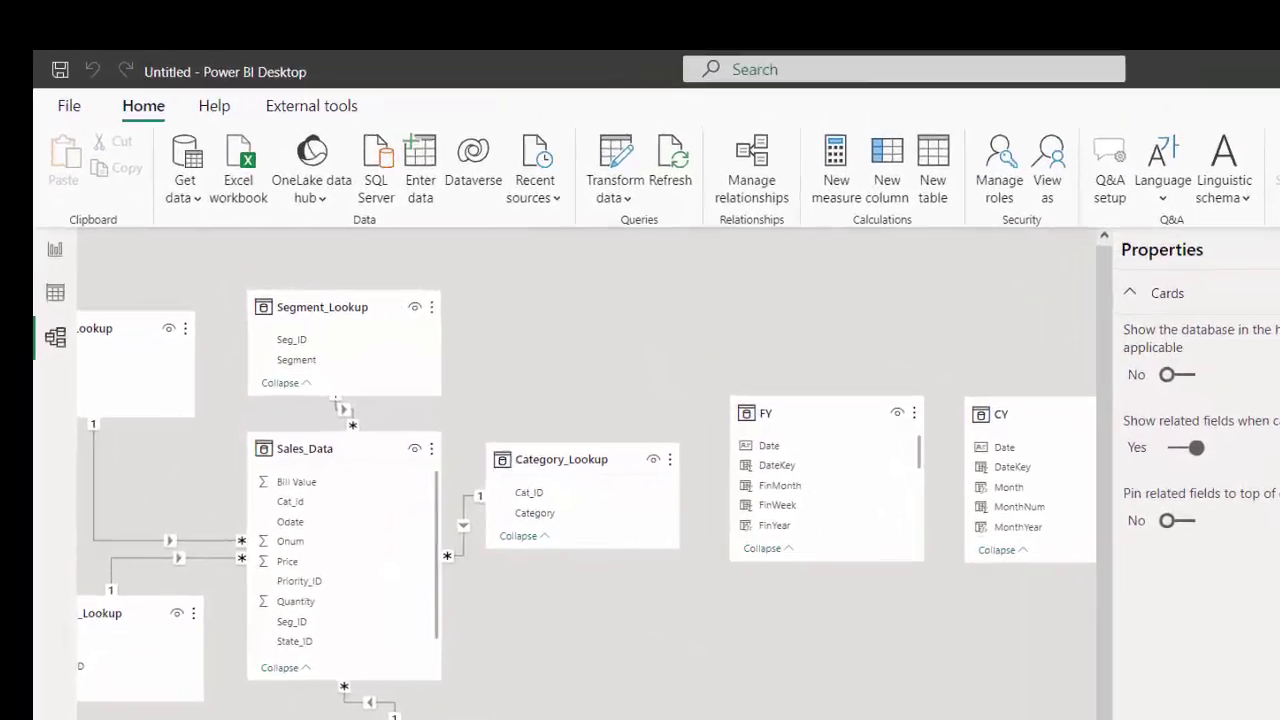
scroll(623, 333, "left", 3)
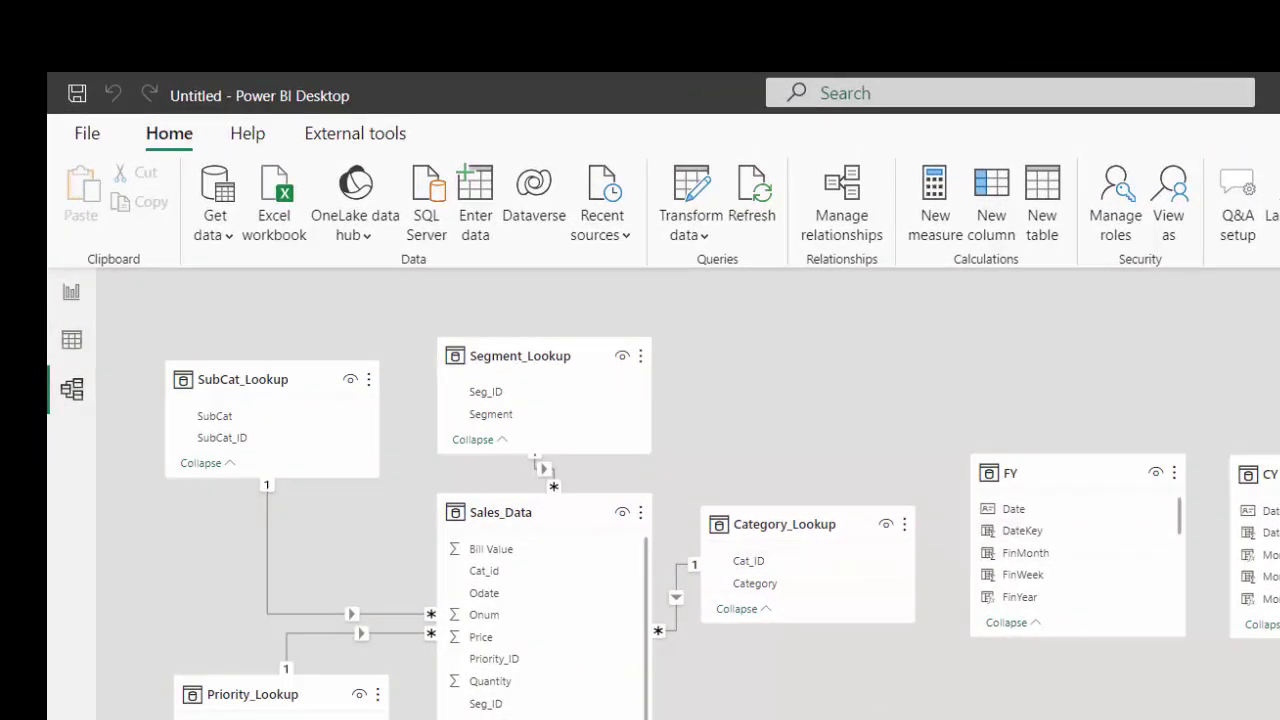
scroll(1150, 635, "up", 3)
scroll(688, 493, "left", 3)
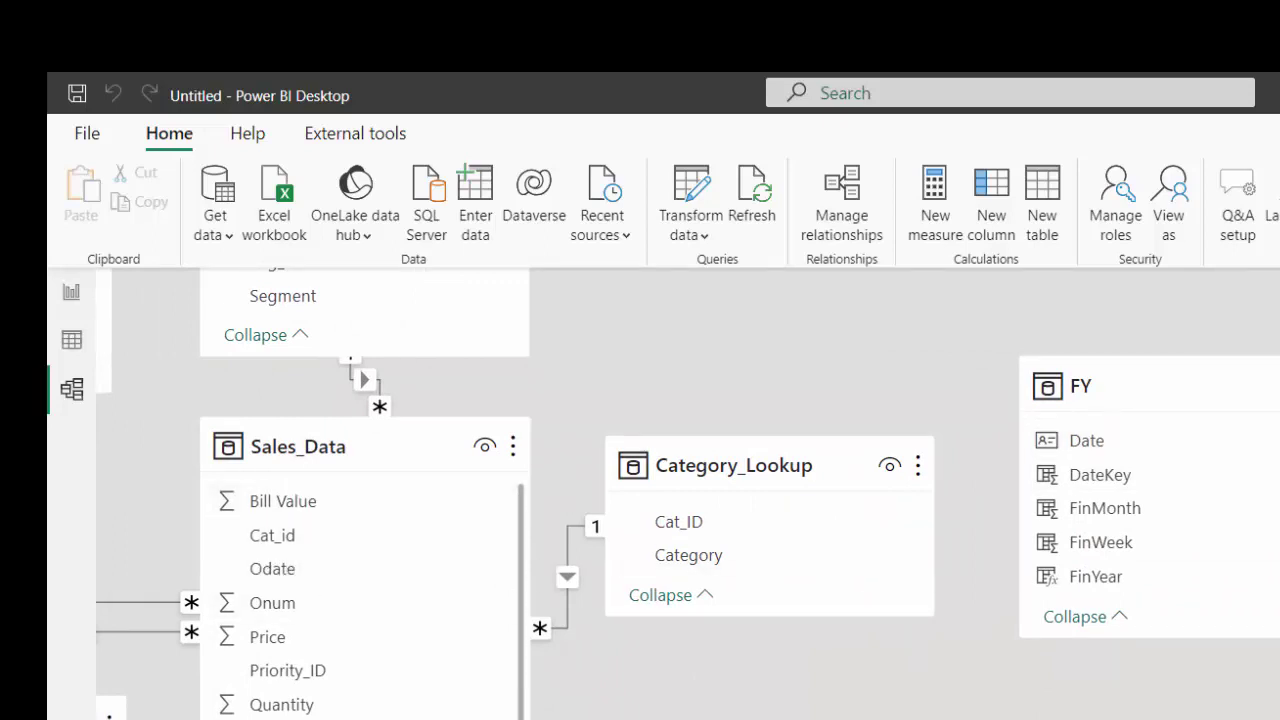
left_click(1094, 450)
left_click_drag(1094, 450, 280, 585)
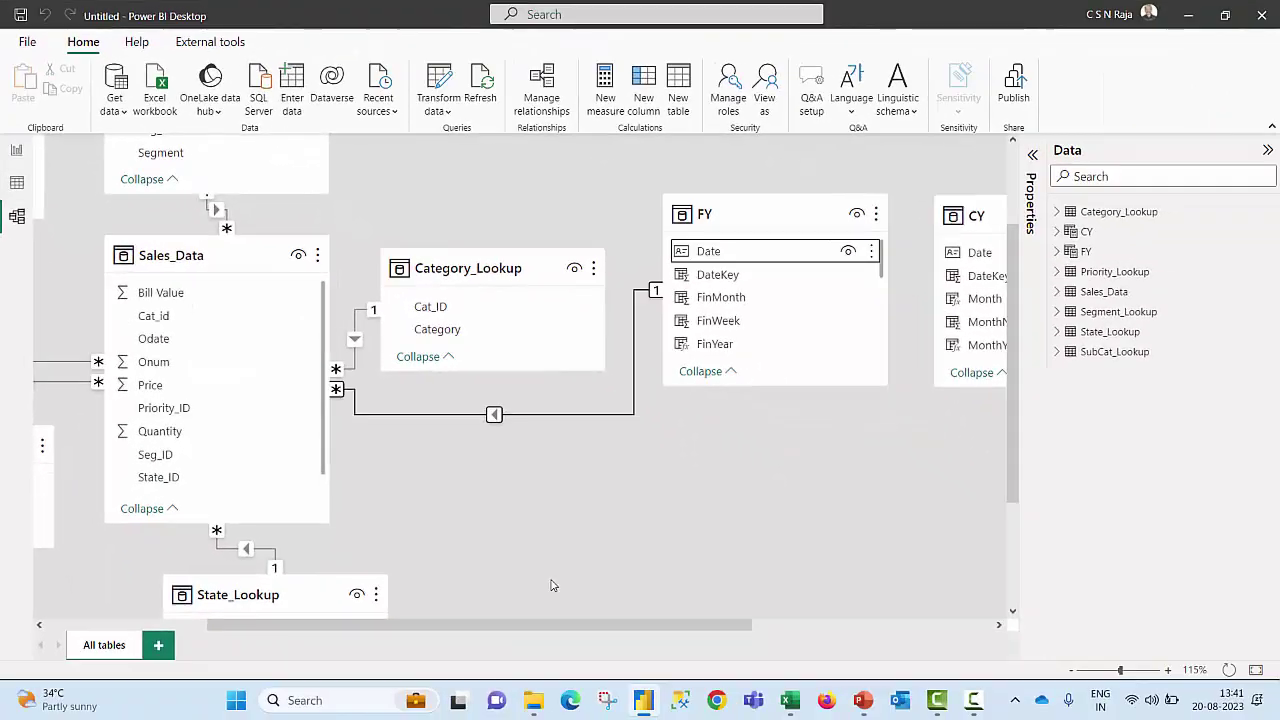
left_click(587, 414)
right_click(587, 414)
left_click(607, 427)
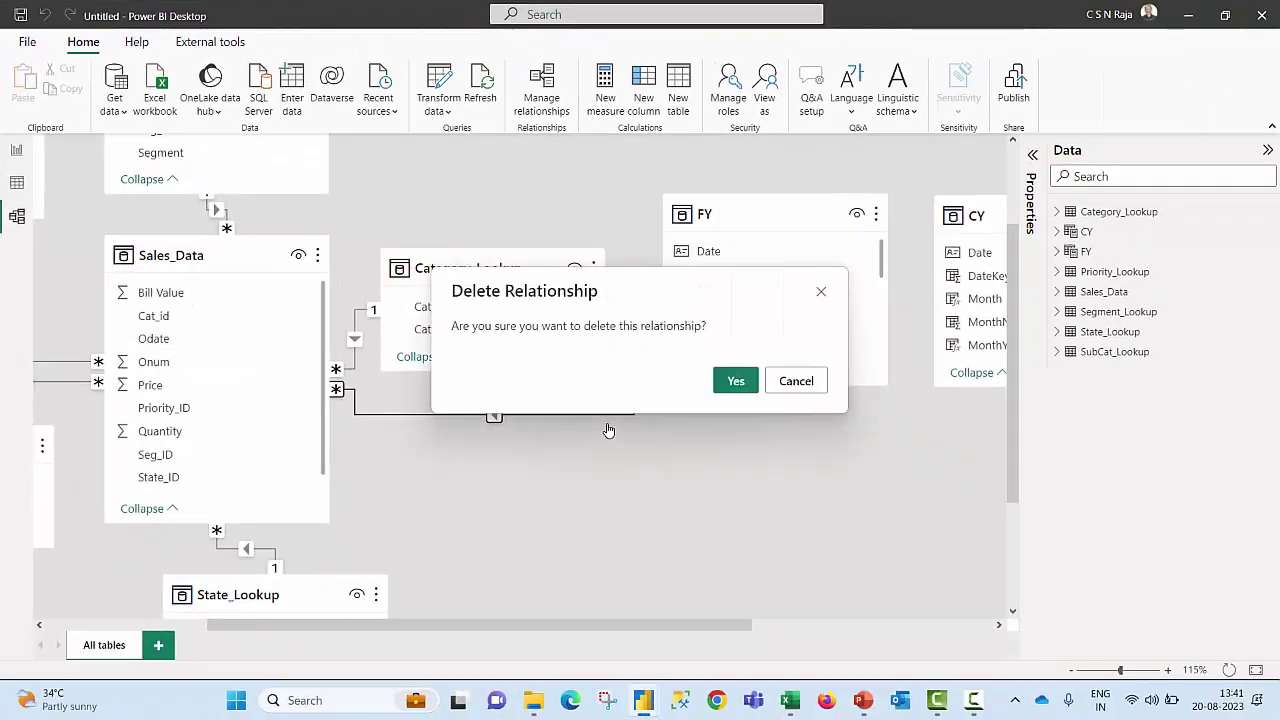
left_click(736, 381)
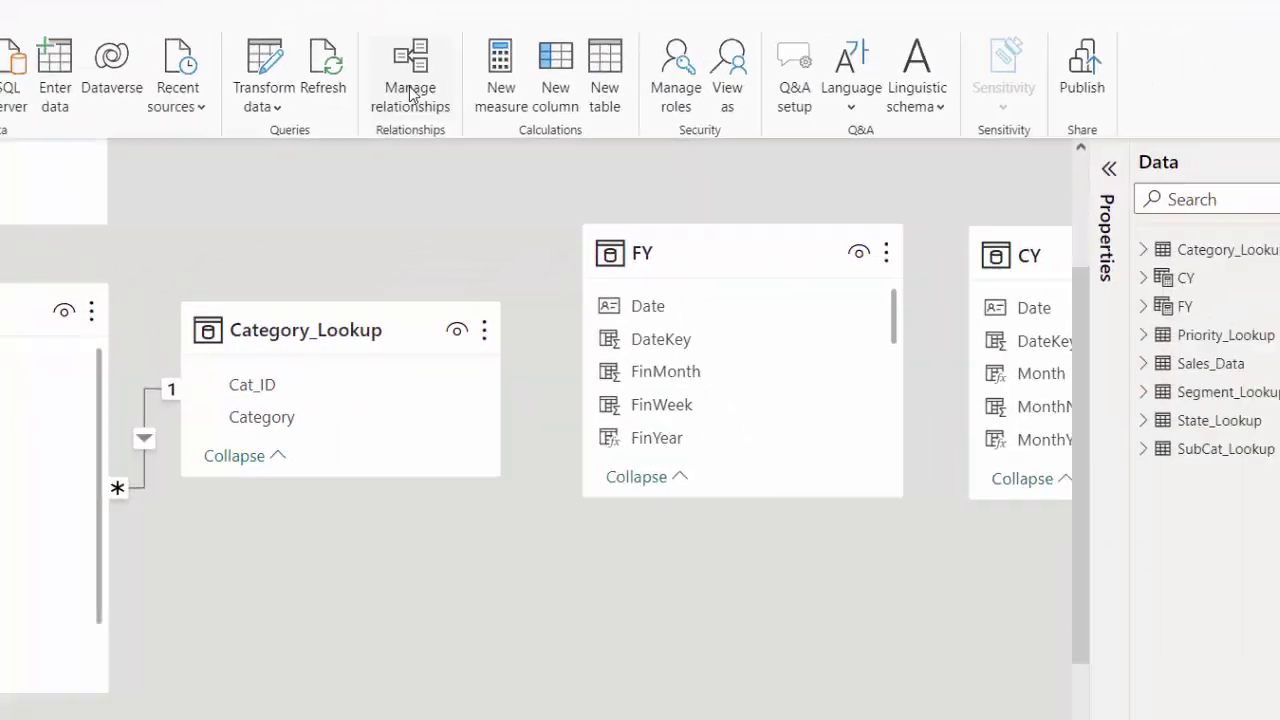
In Manage relationships, create a relationship matching FY[Date] to Sales_Data[Odate]
left_click(425, 345)
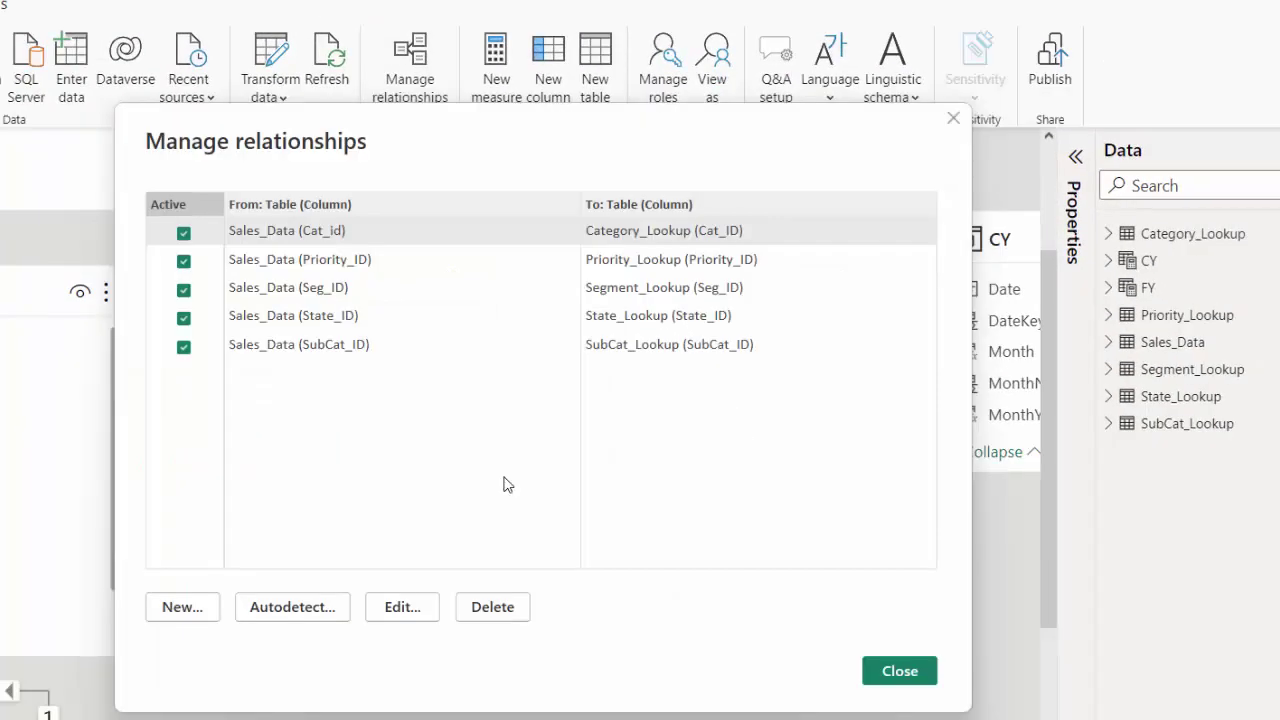
left_click(190, 607)
left_click(525, 200)
left_click(236, 271)
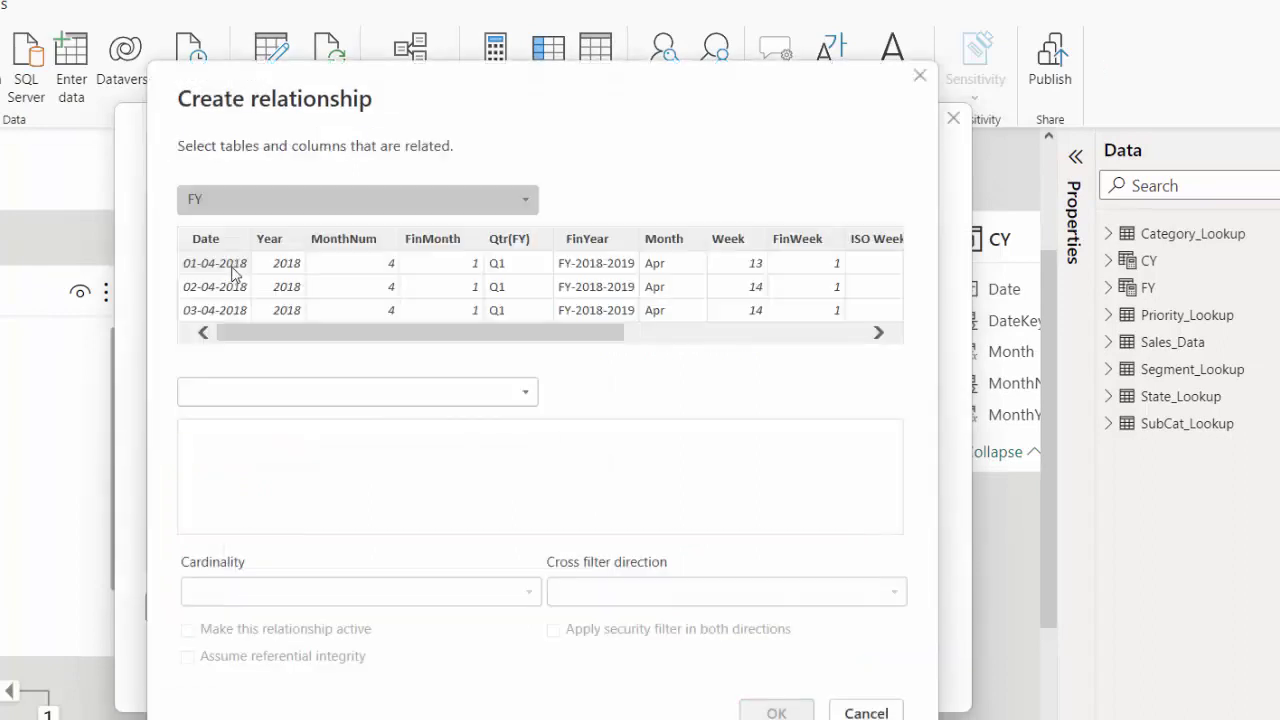
left_click(226, 241)
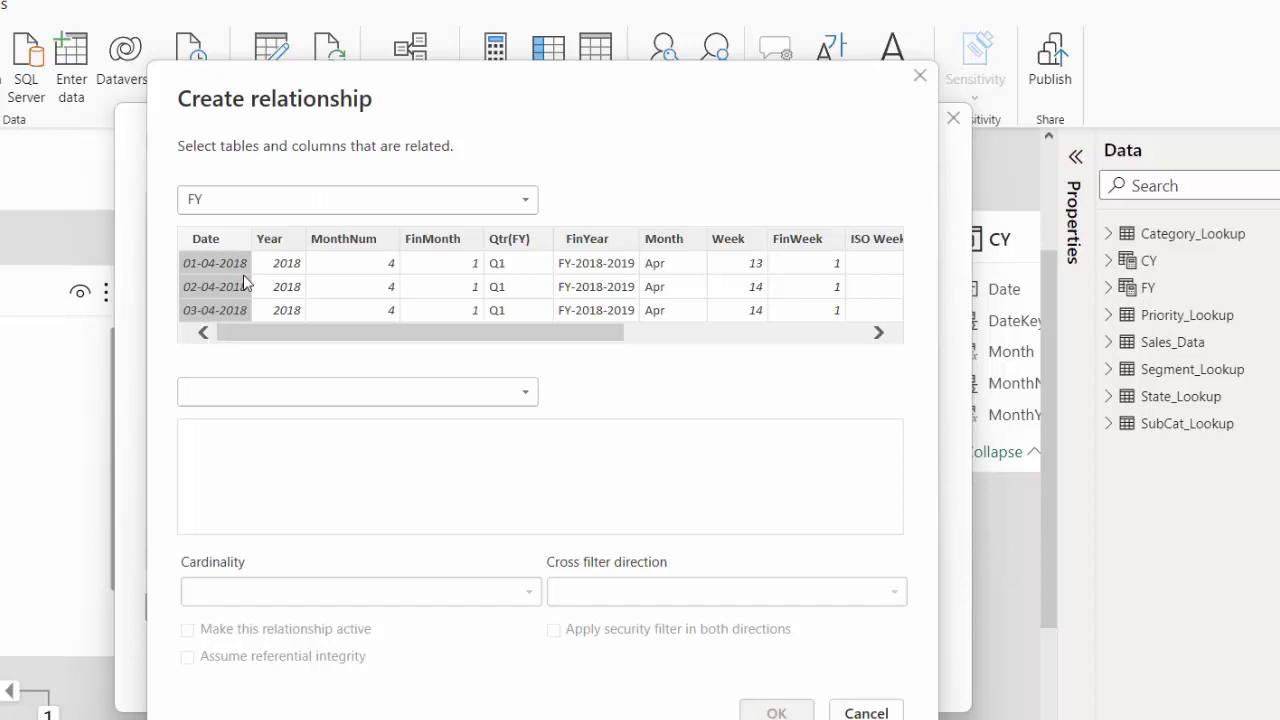
left_click(525, 392)
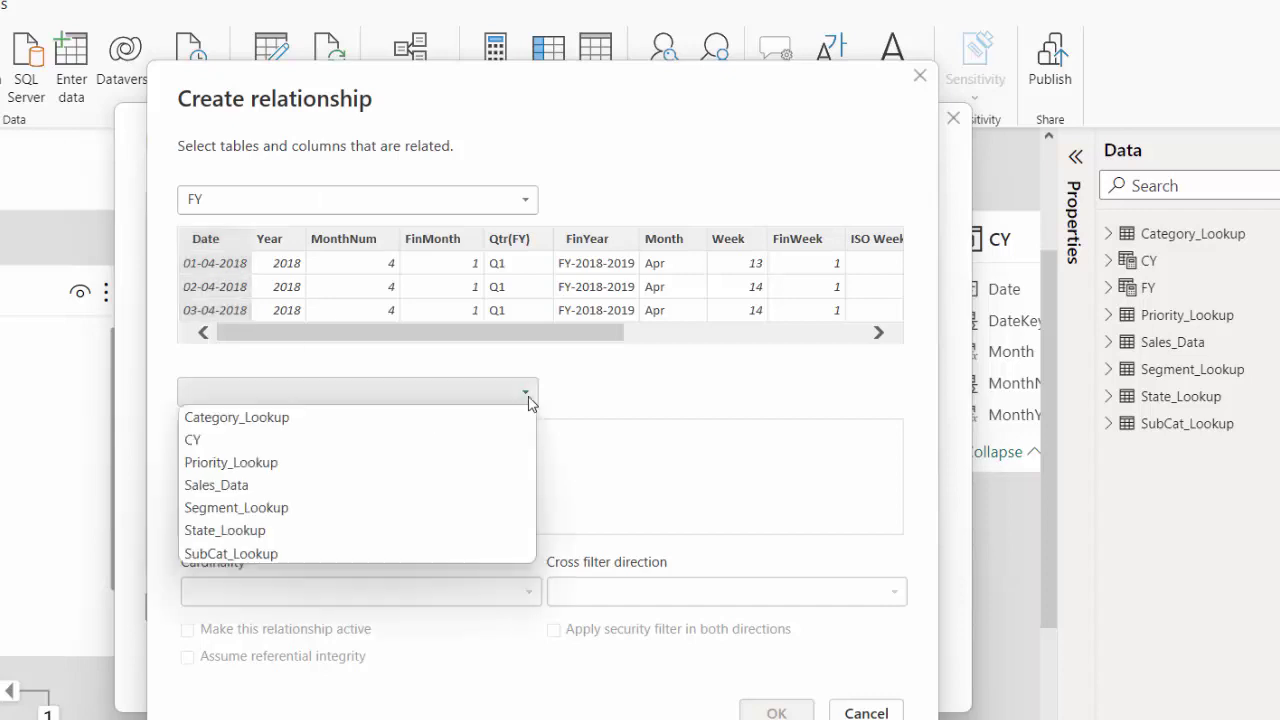
left_click(273, 487)
left_click(310, 435)
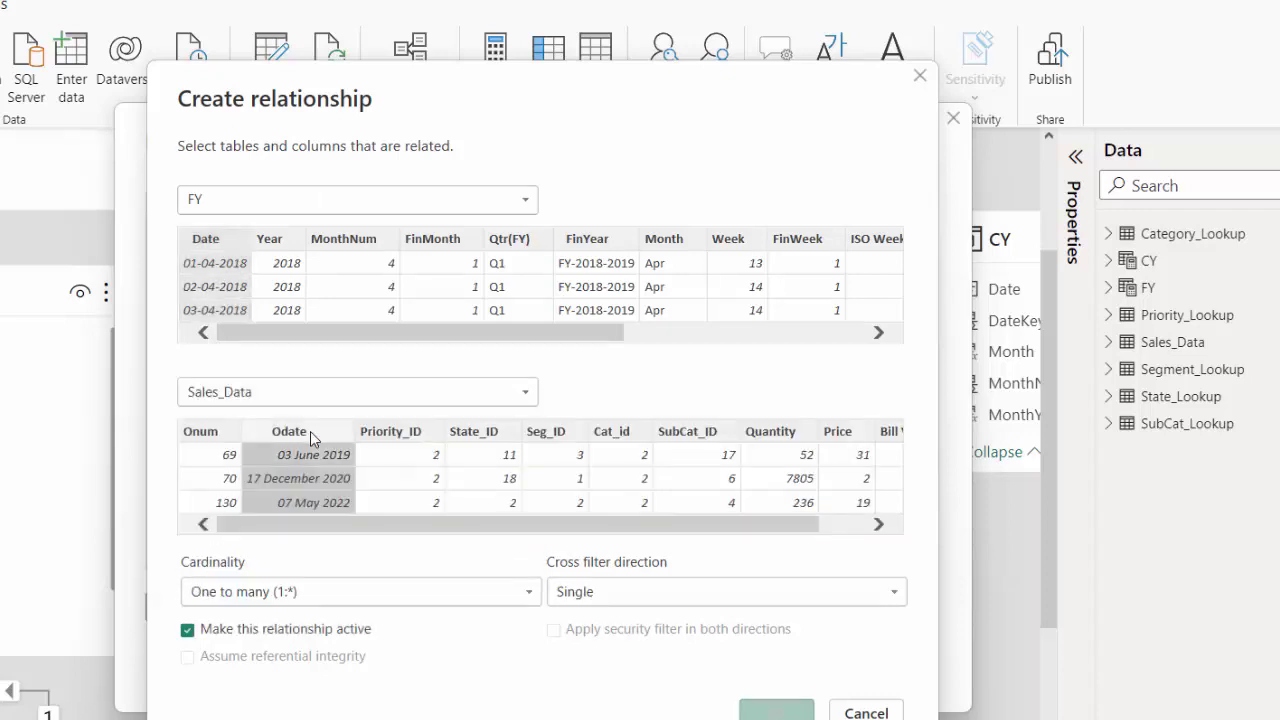
left_click(785, 713)
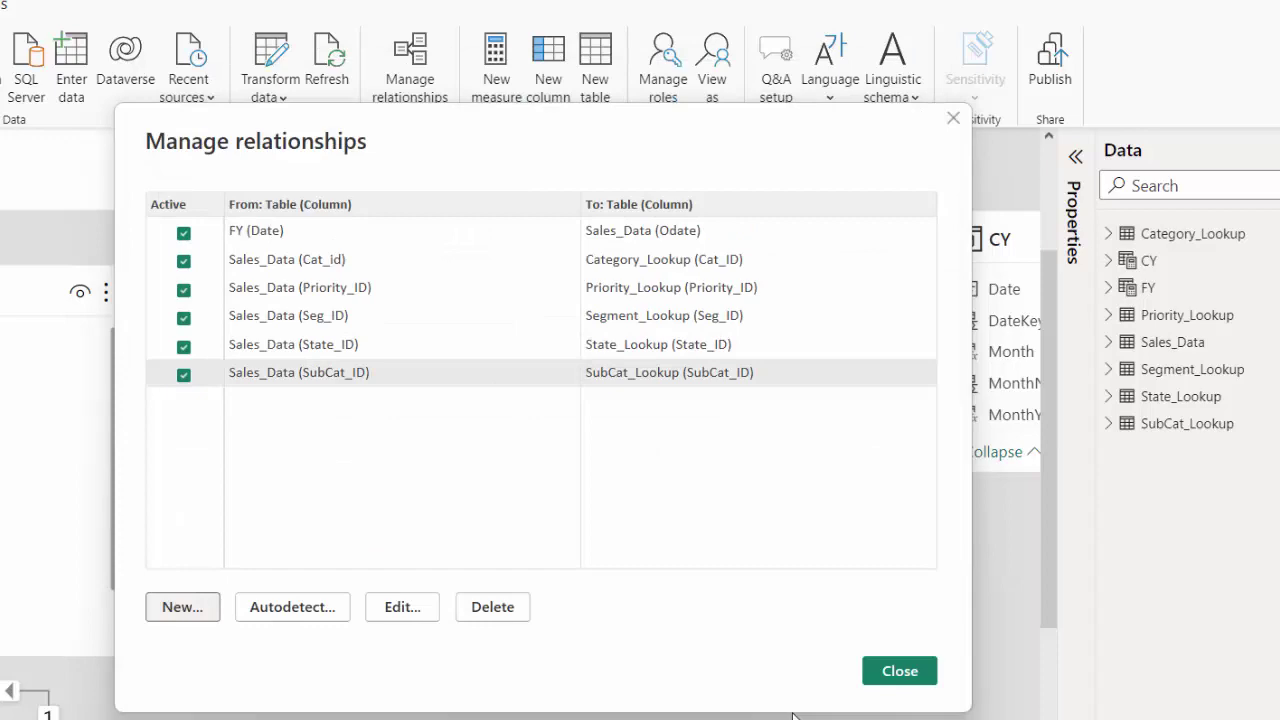
left_click(893, 674)
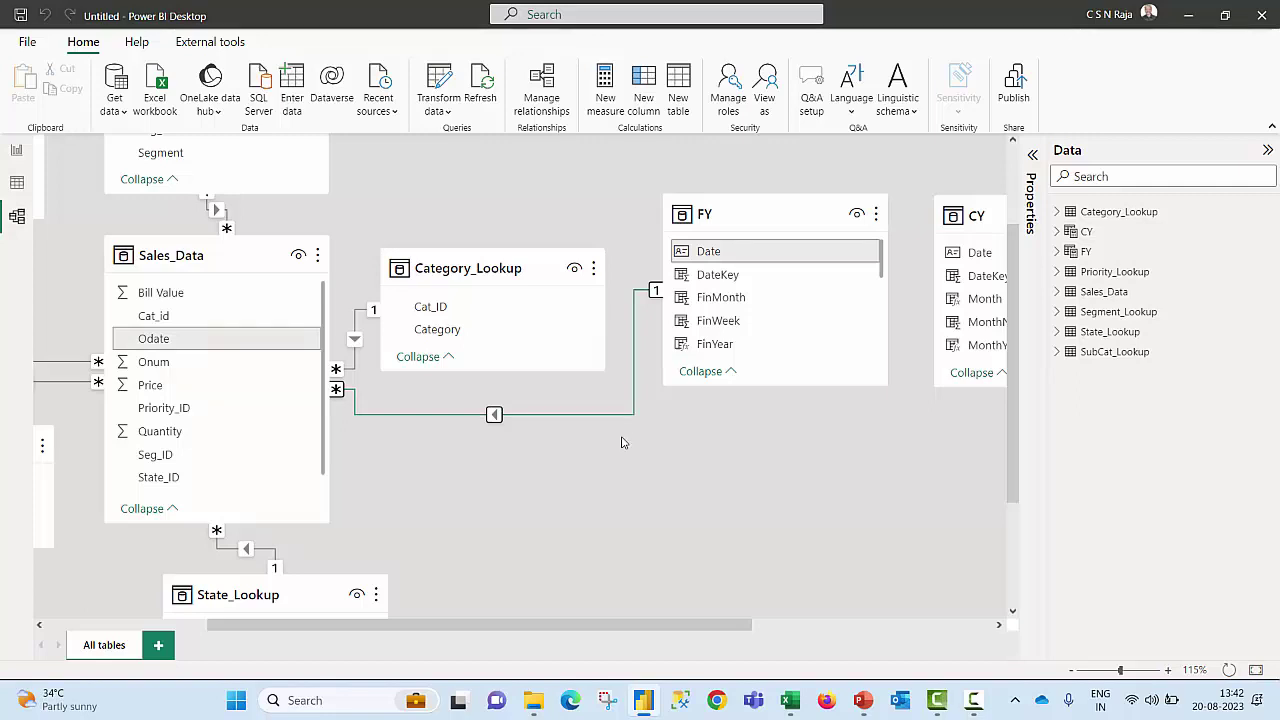
Scroll around the model diagram to review all table relationships
scroll(480, 492, "down", 3, "ctrl")
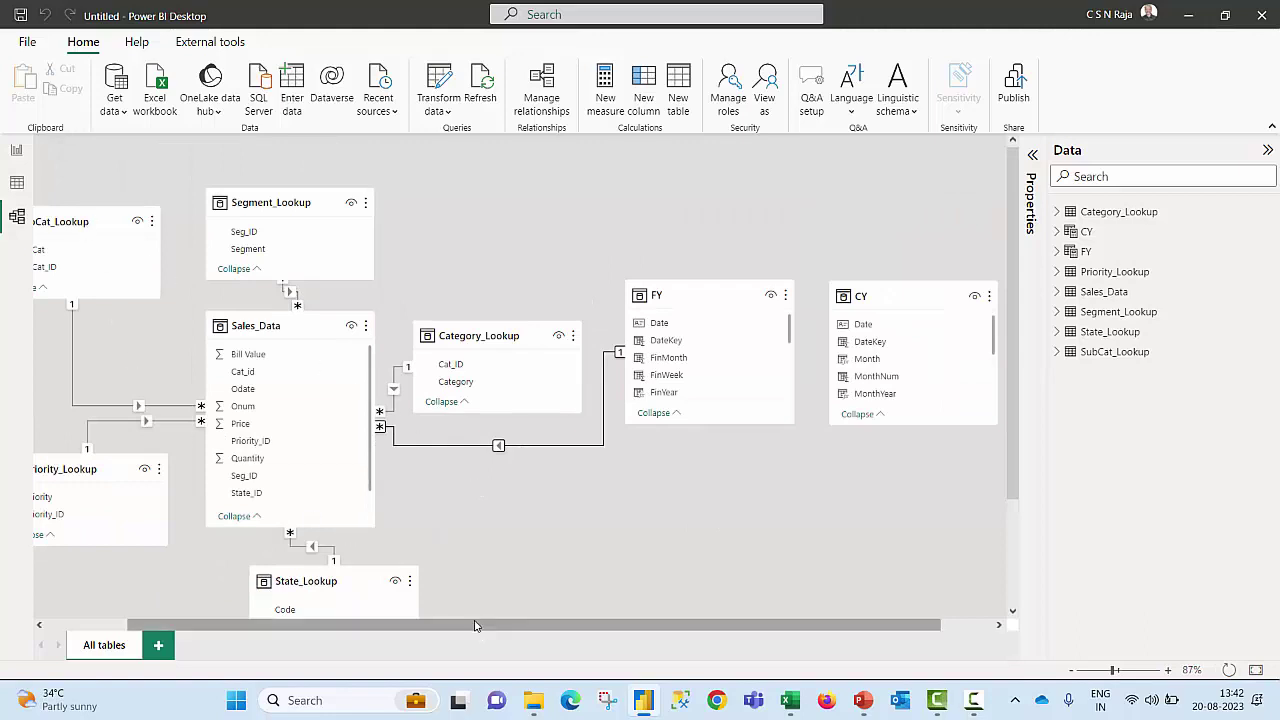
scroll(365, 630, "left", 2)
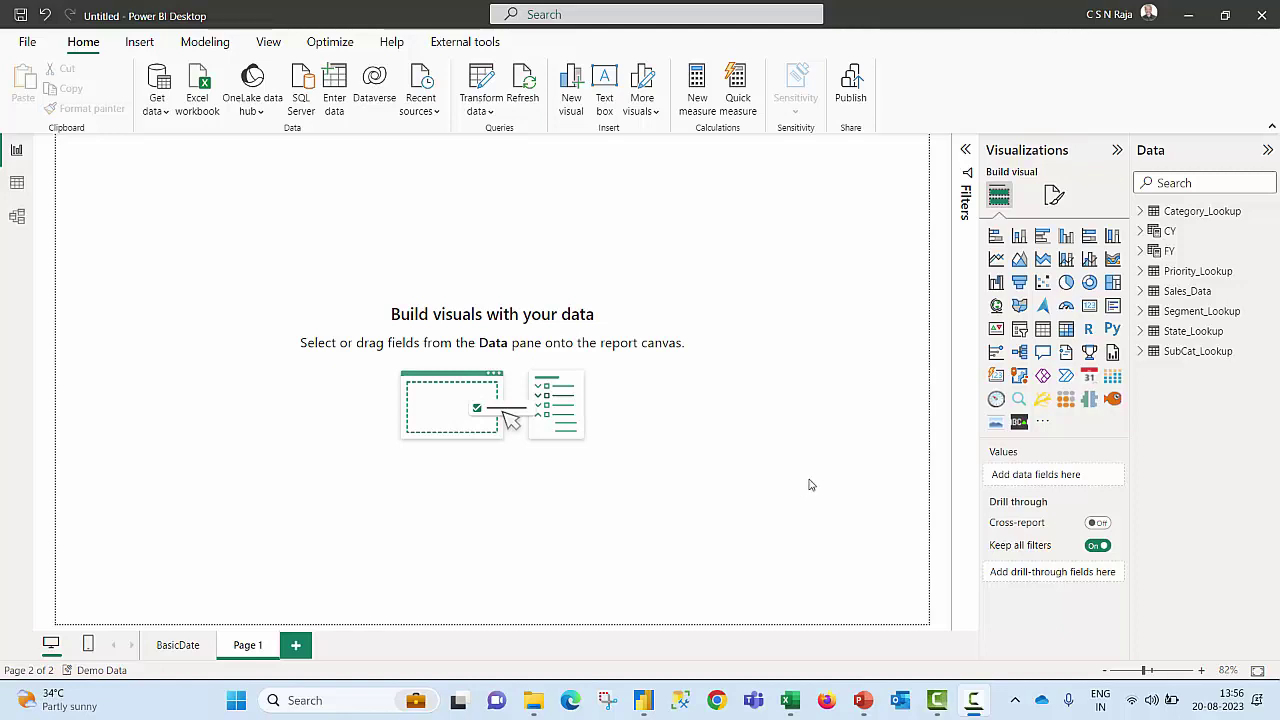
Insert a Matrix visual, position it on the page, and put FY[FinYear] on Rows
left_click(1066, 329)
left_click_drag(214, 283, 771, 493)
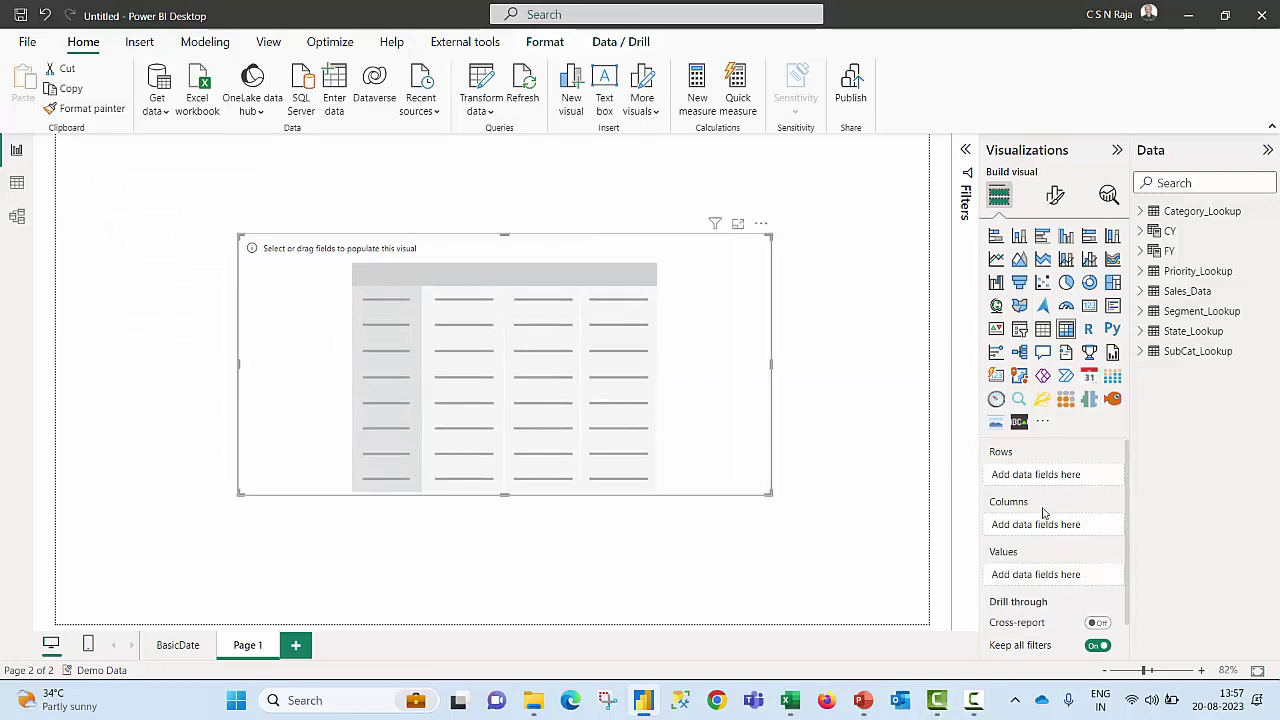
left_click(1140, 251)
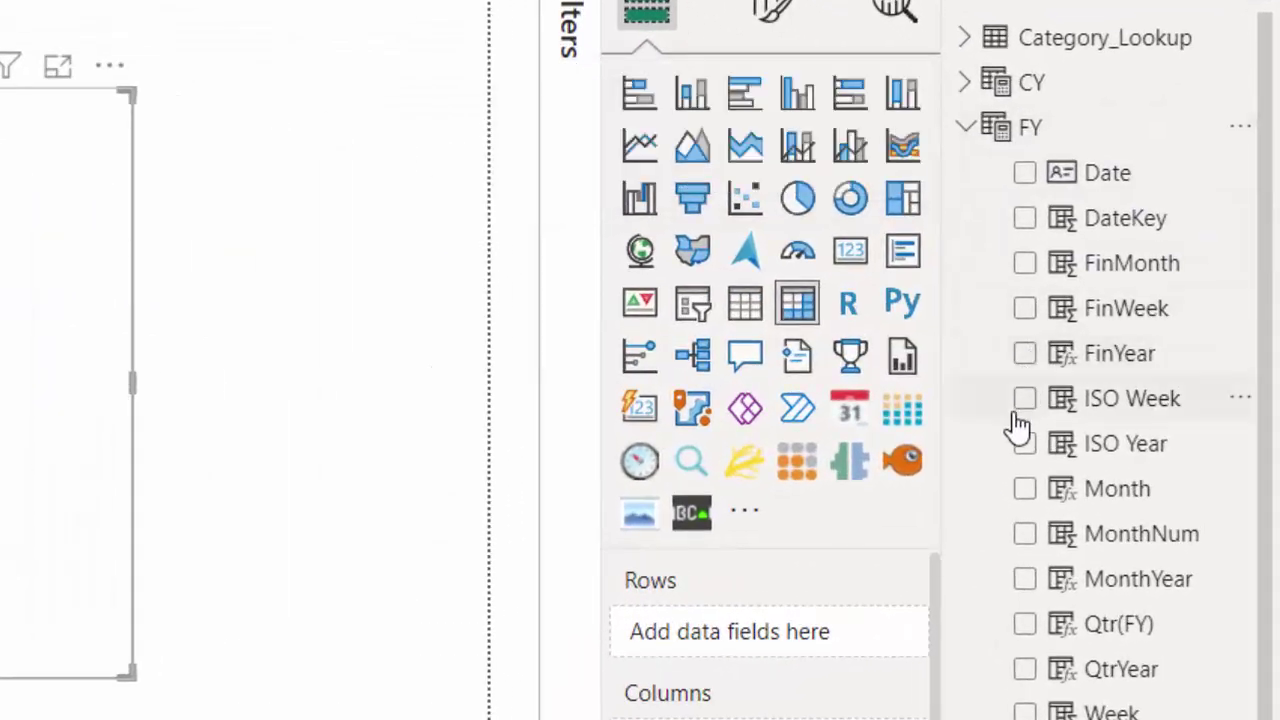
left_click(1026, 356)
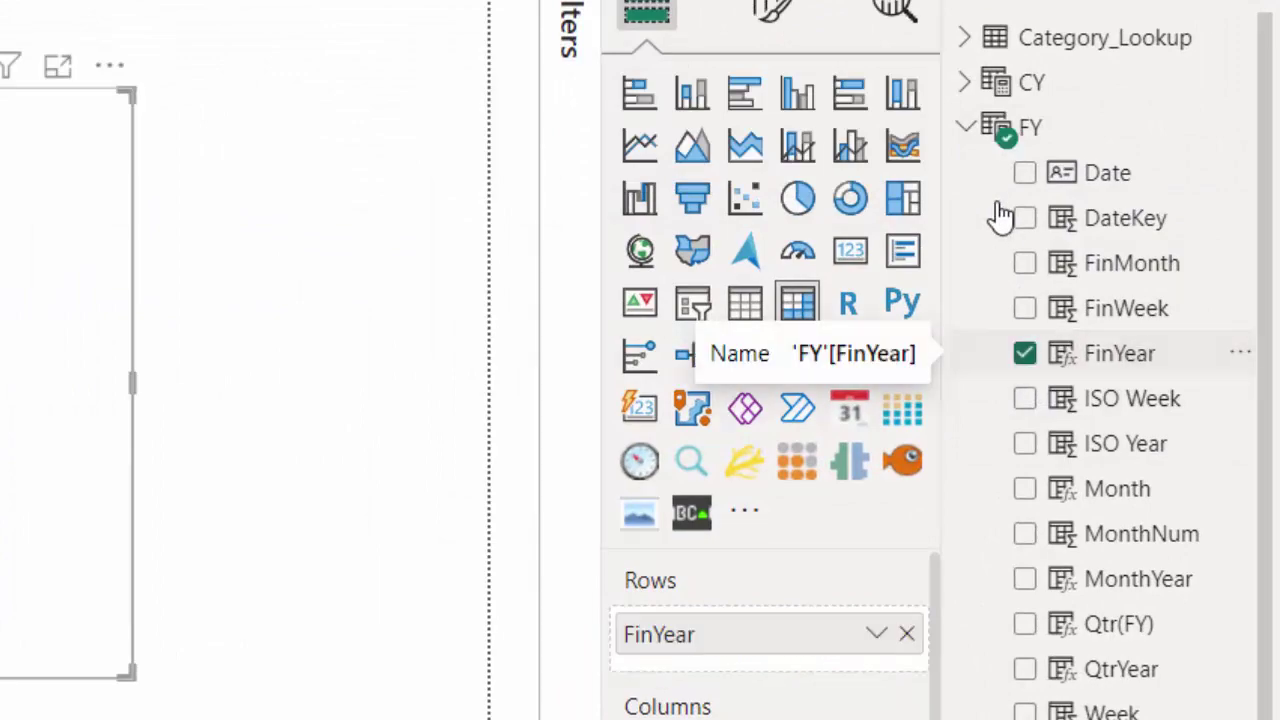
left_click(967, 127)
Add Category to Columns and Bill Value to Values, then shrink the matrix to fit
left_click(1183, 181)
type("cate")
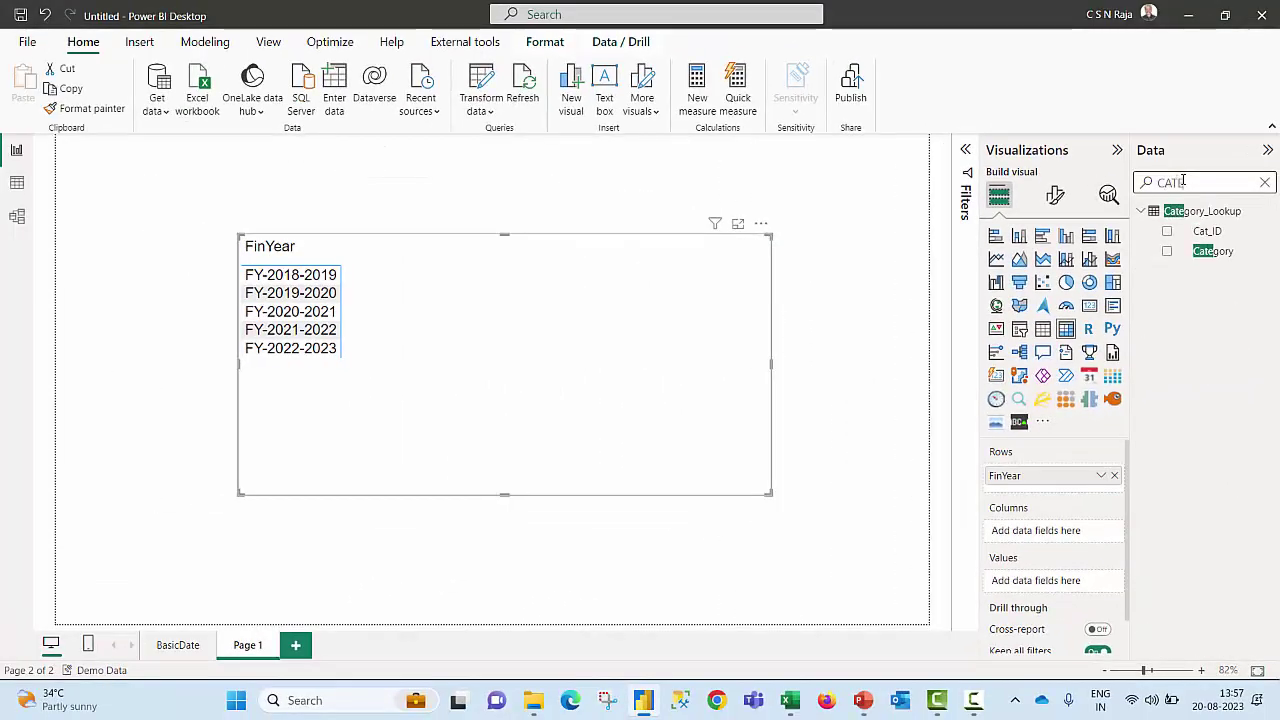
left_click(1168, 251)
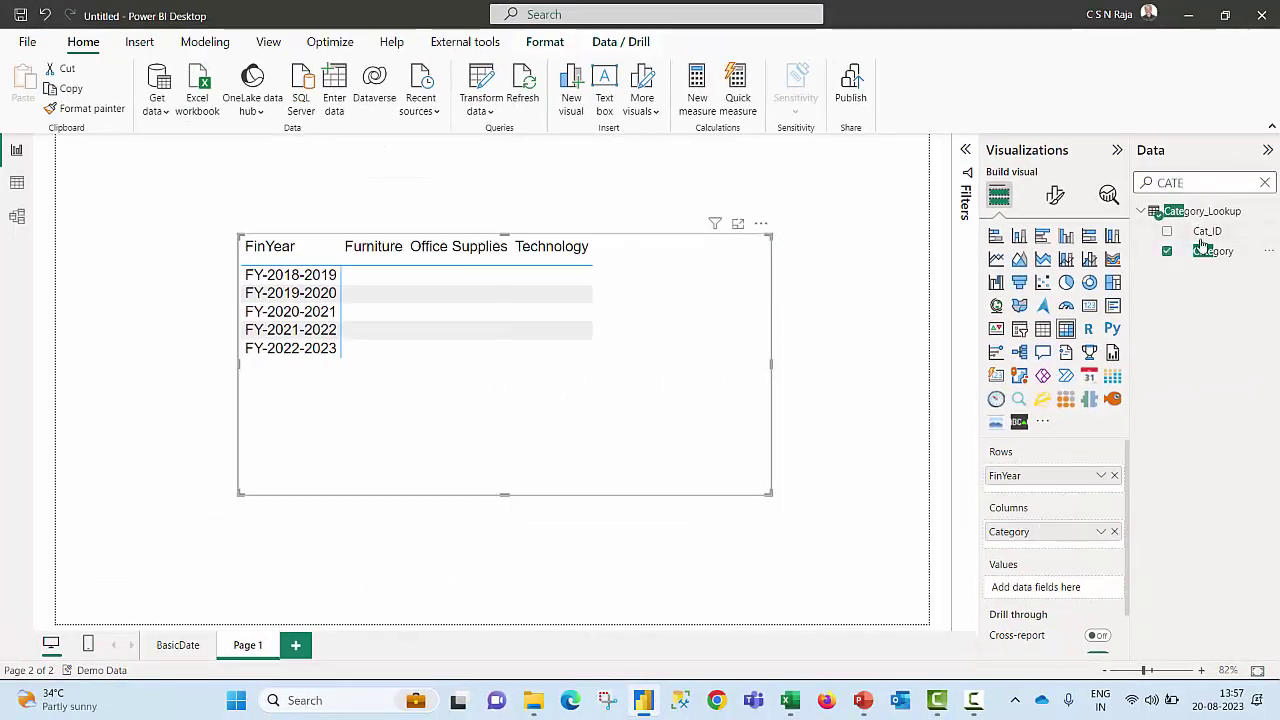
double_click(1208, 183)
type("bi")
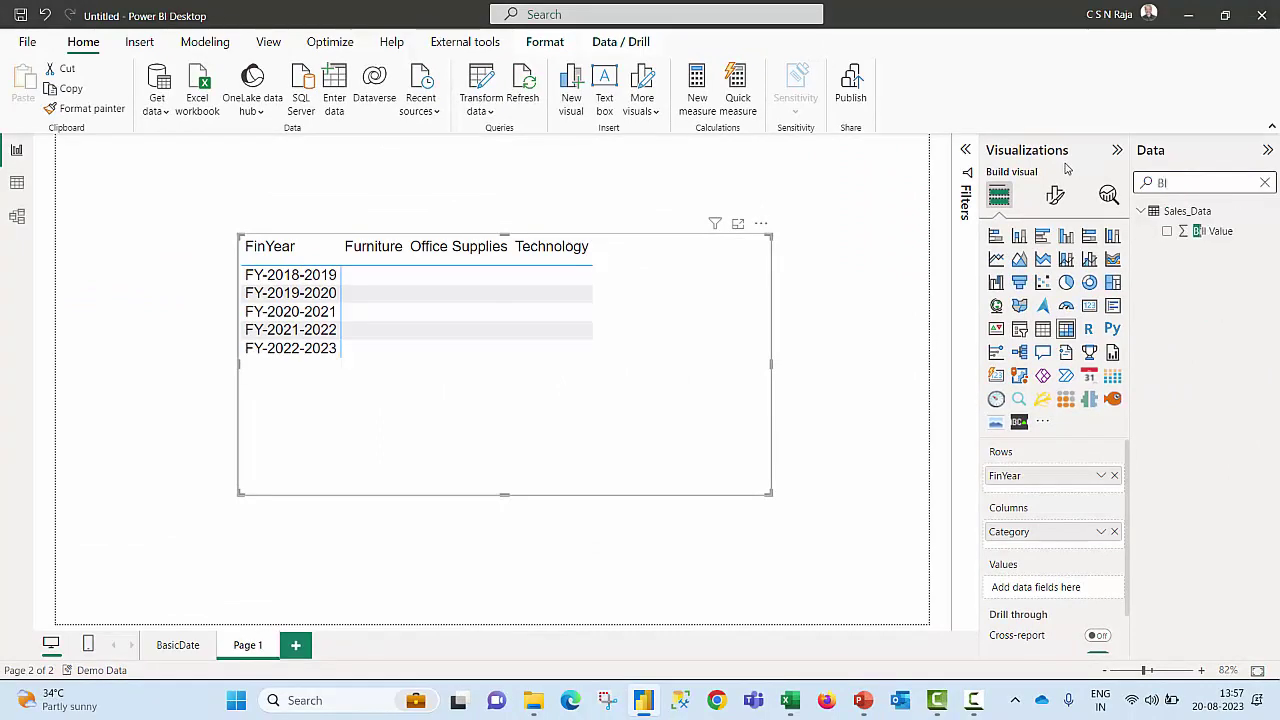
left_click(1167, 232)
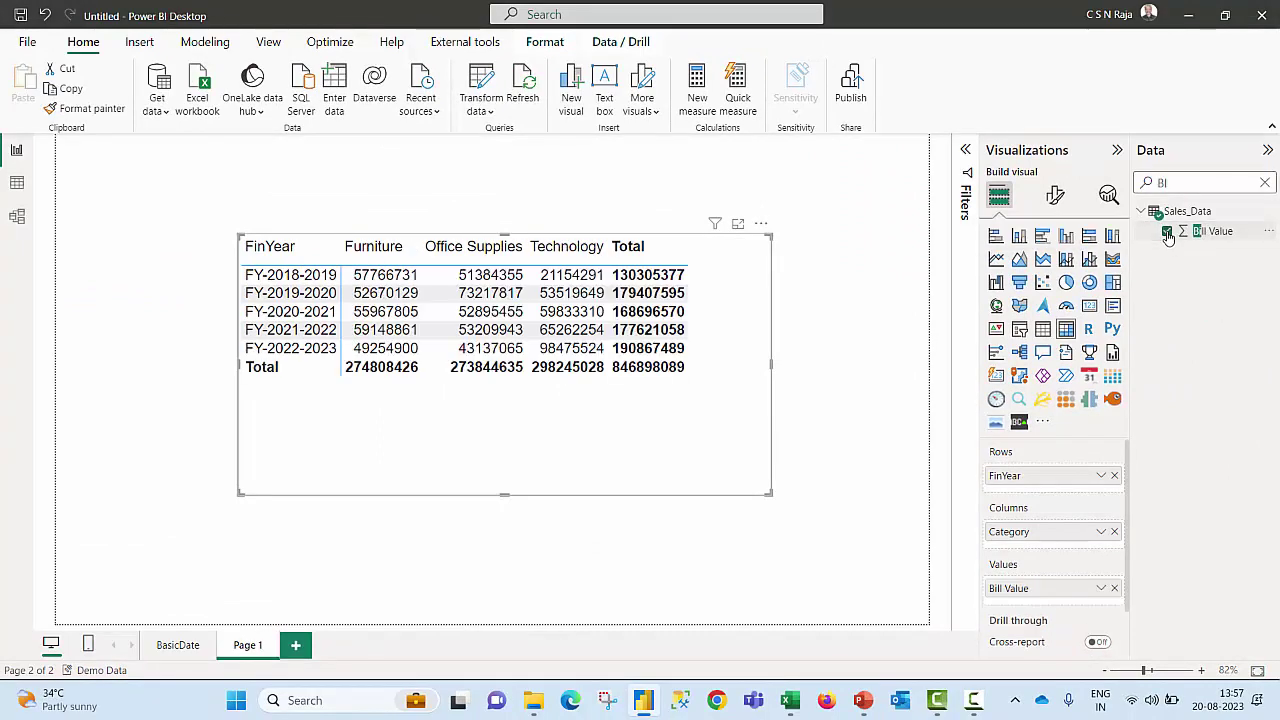
left_click_drag(504, 494, 491, 402)
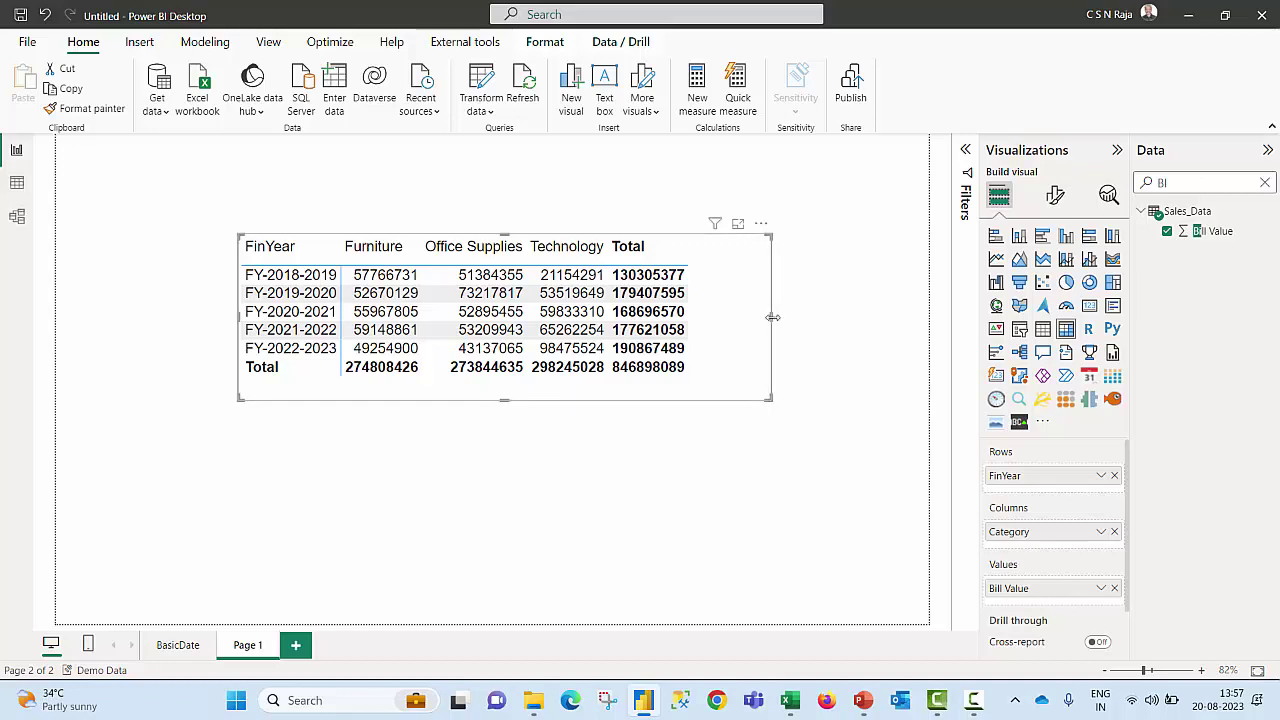
left_click_drag(772, 317, 711, 318)
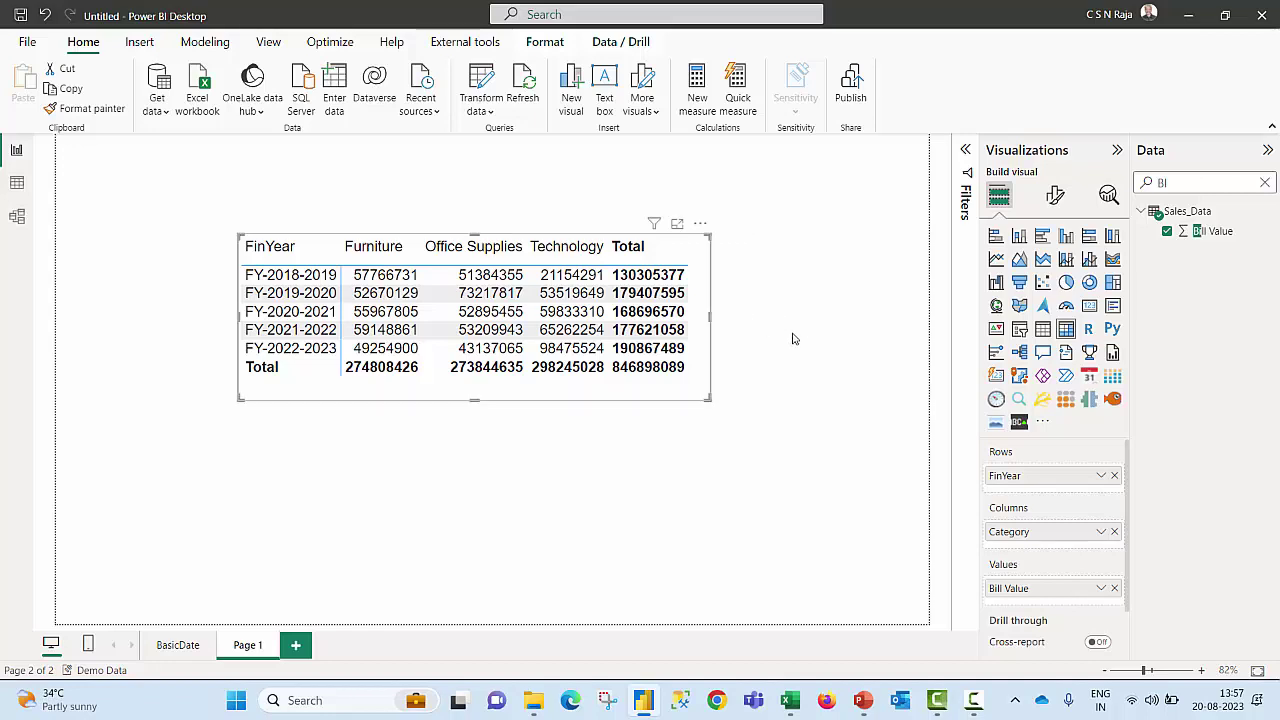